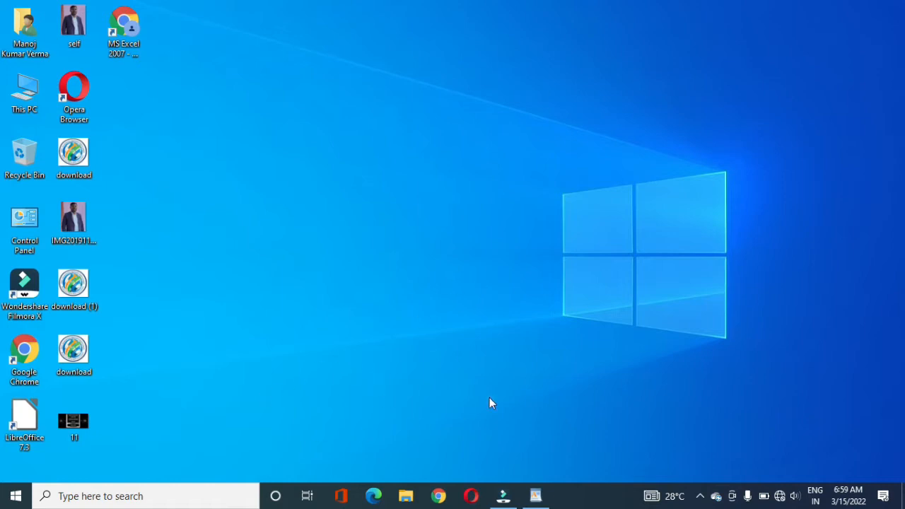
- Switch to the open WordPad document and view the Quick Access Toolbar customization options
click(536, 496)
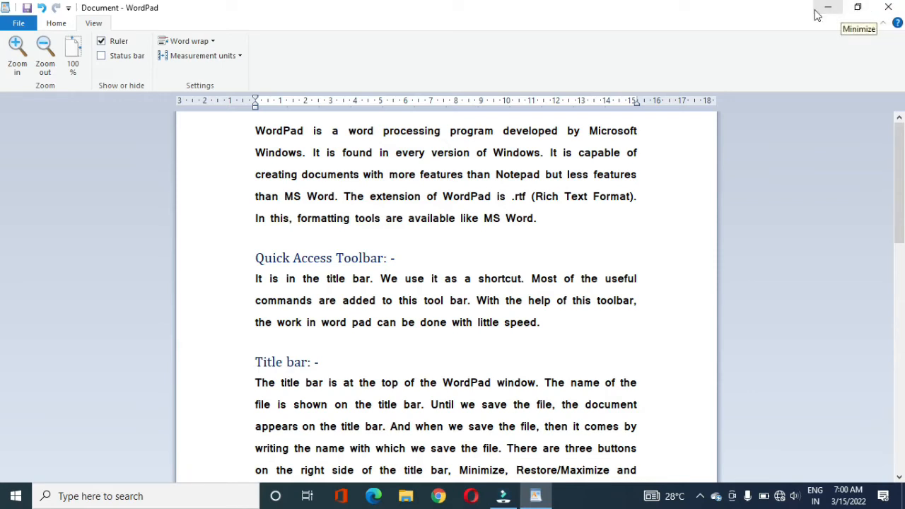
click(70, 10)
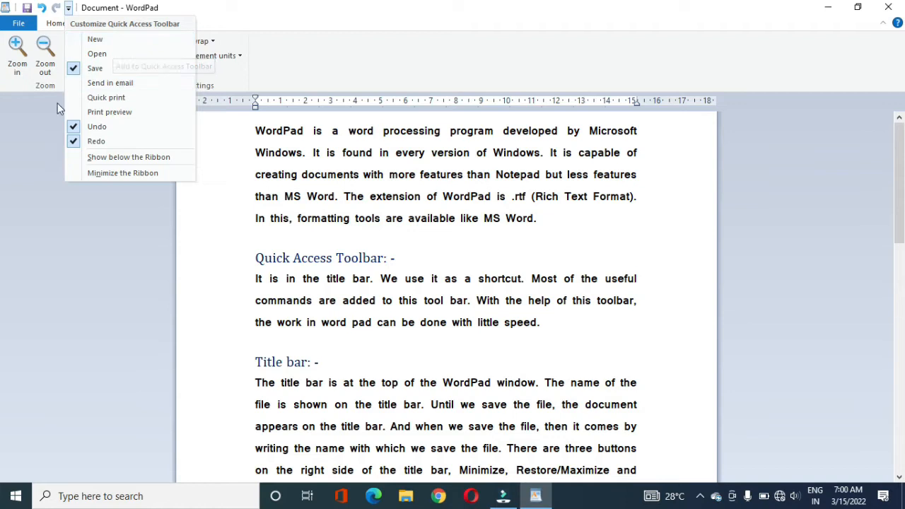
click(37, 138)
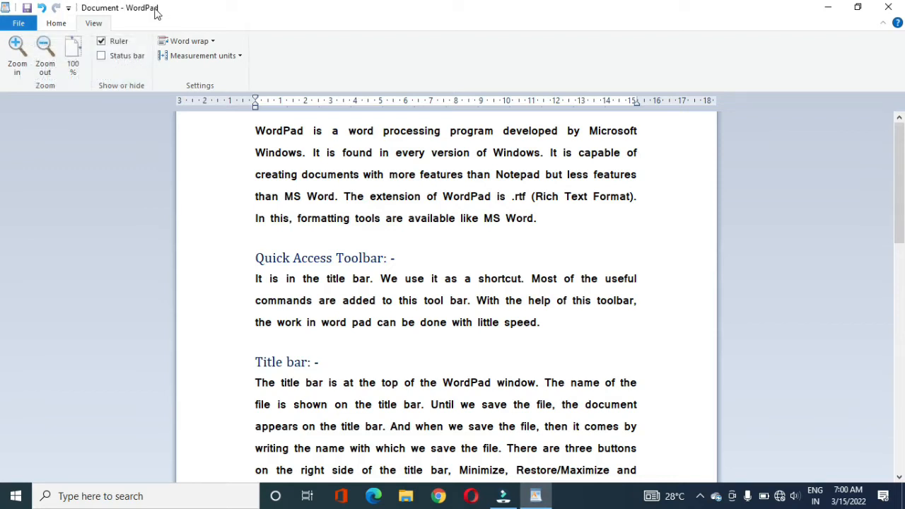
- View the Home ribbon's commands and the file commands such as Save as and Print
click(51, 25)
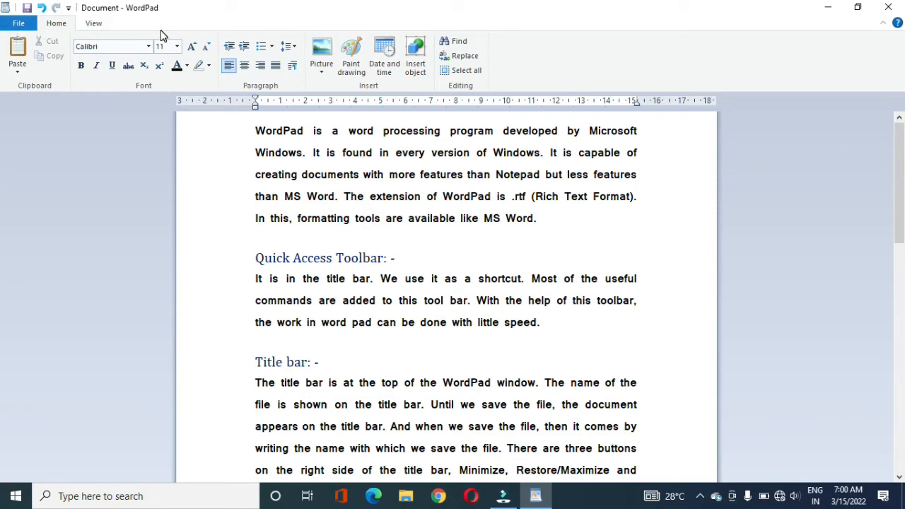
click(18, 24)
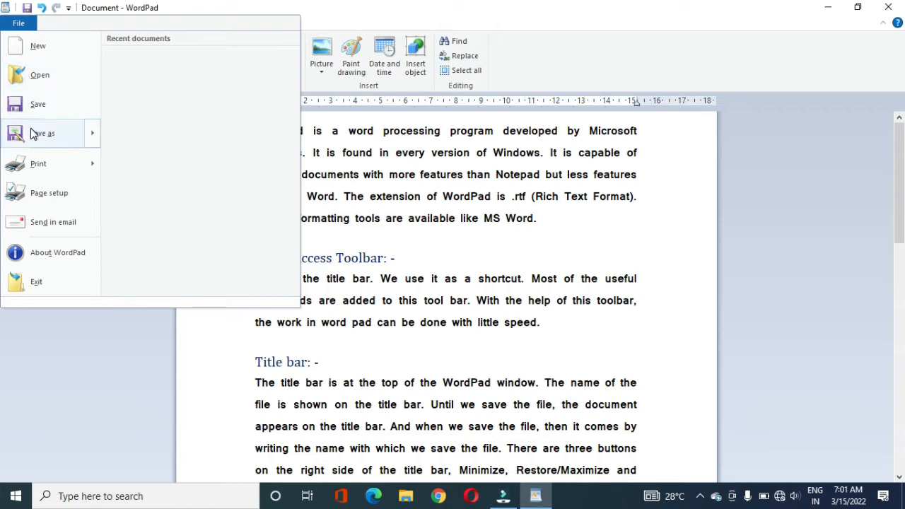
mouse_move(40, 169)
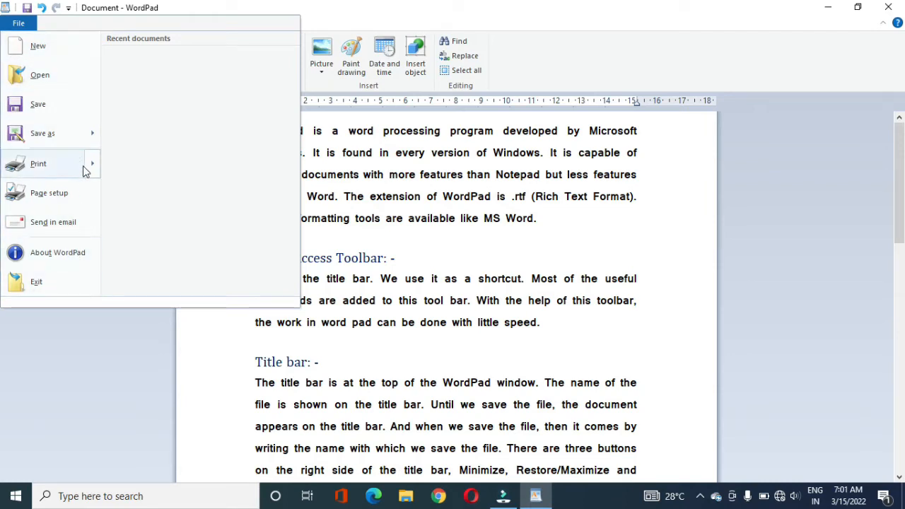
mouse_move(84, 170)
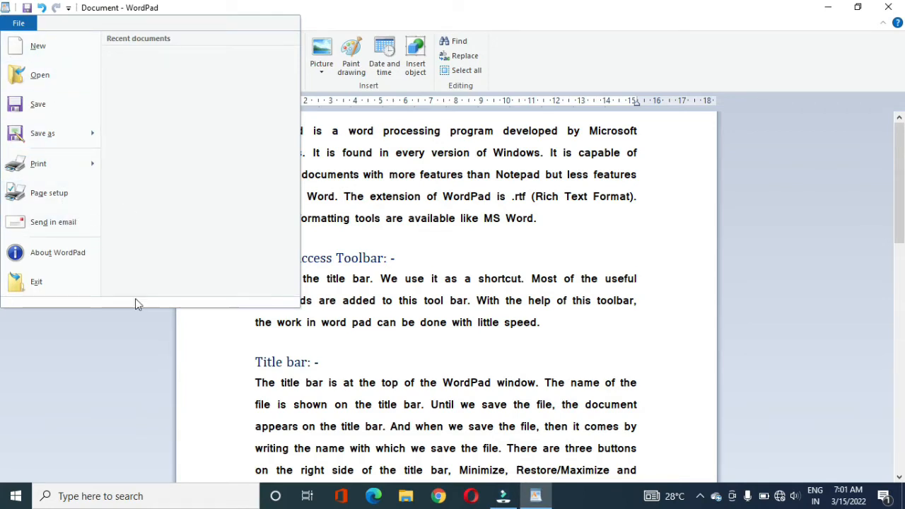
click(135, 337)
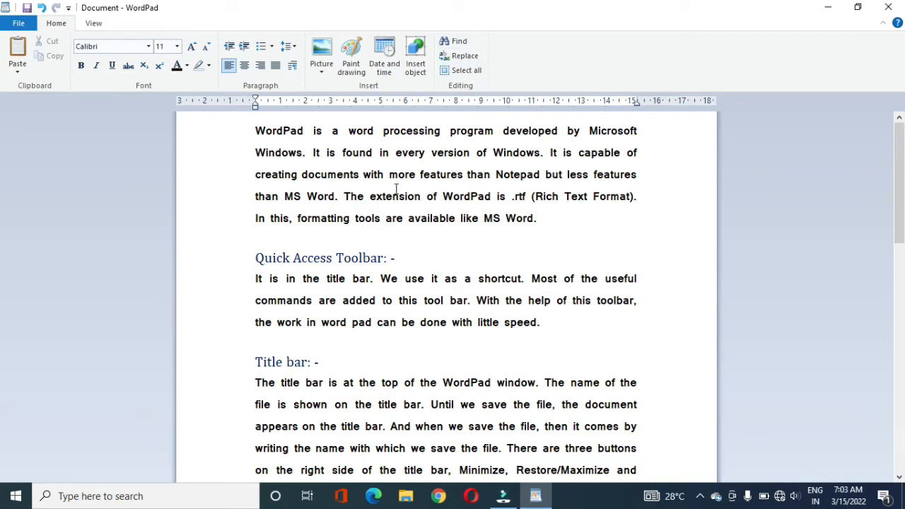
- Magnify the document page until it nearly fills the window's width
click(94, 25)
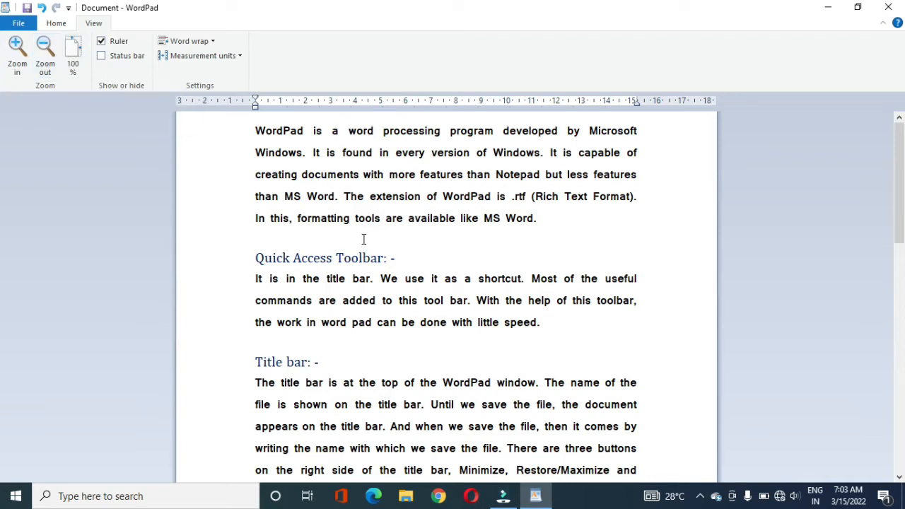
click(19, 69)
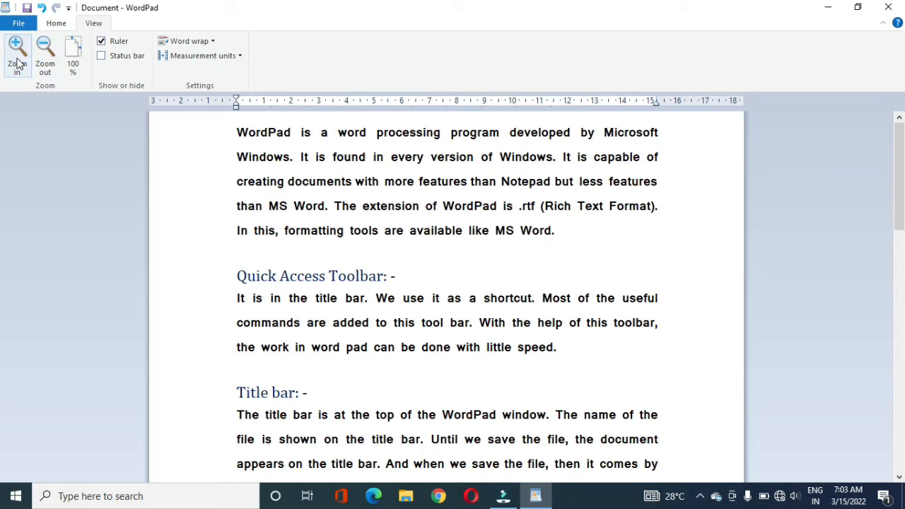
click(19, 63)
click(19, 63)
click(19, 64)
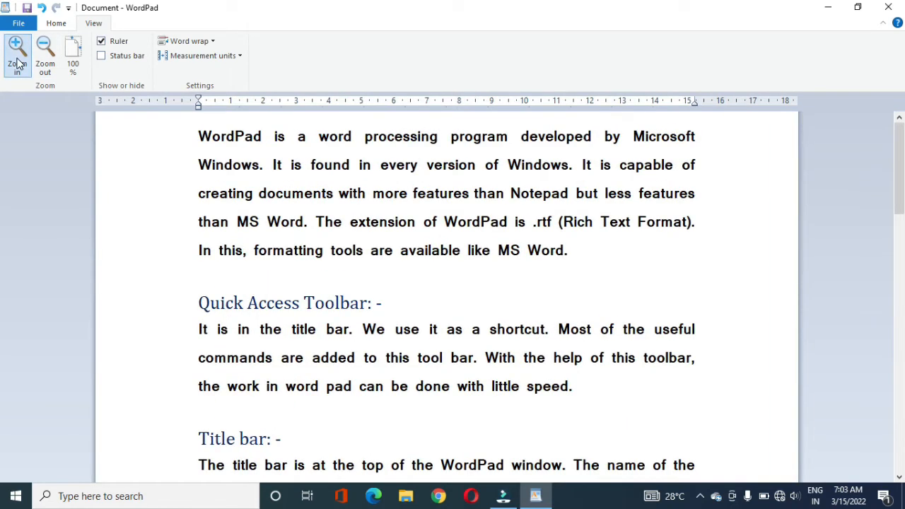
click(19, 63)
click(19, 64)
click(19, 63)
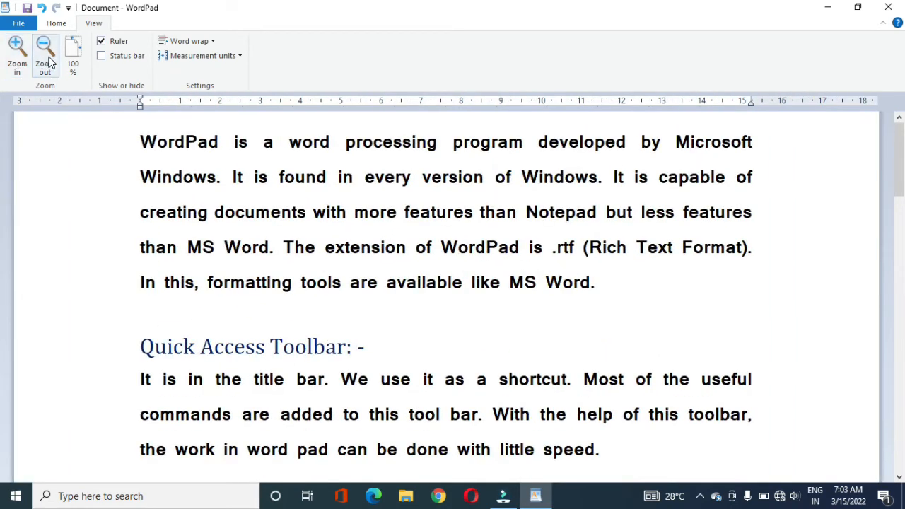
- Reduce the page magnification in several stages and reset the zoom to 100%
click(47, 62)
click(48, 62)
click(48, 62)
click(47, 62)
click(47, 62)
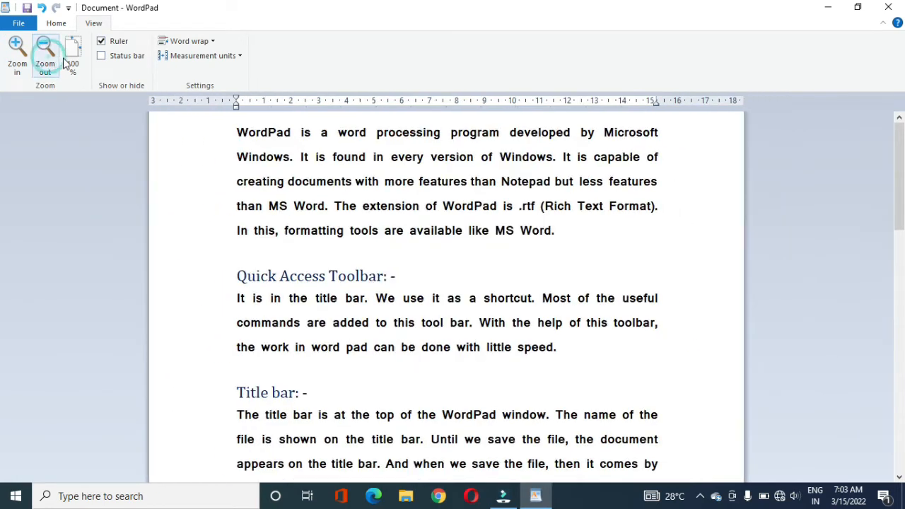
click(70, 62)
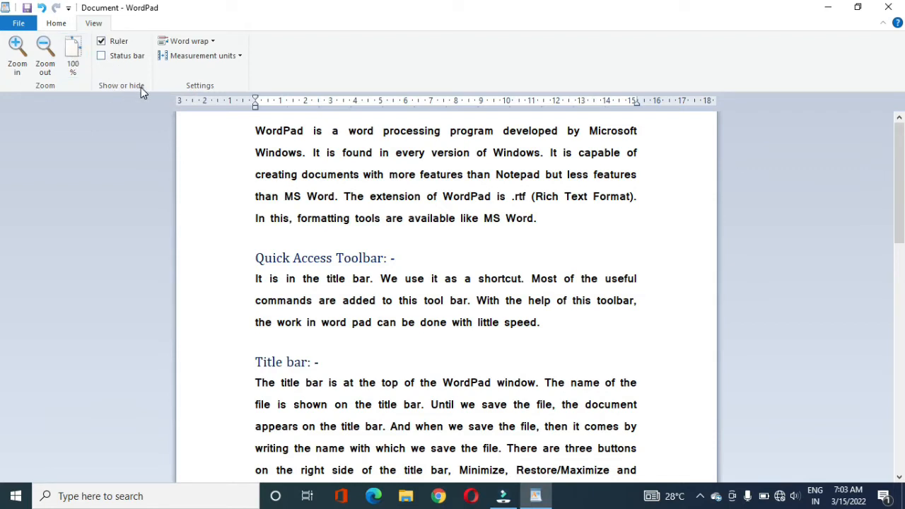
- Hide the ruler and show it again, and display the status bar
click(101, 41)
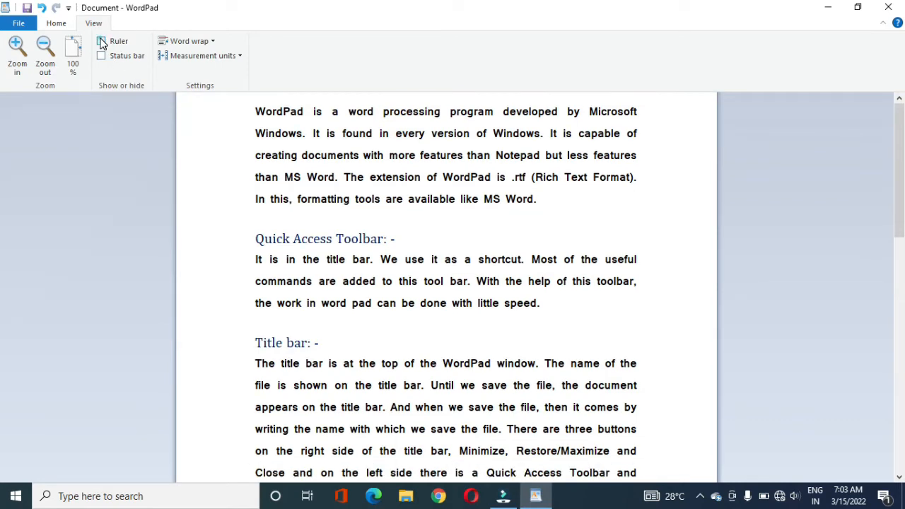
click(102, 41)
click(101, 56)
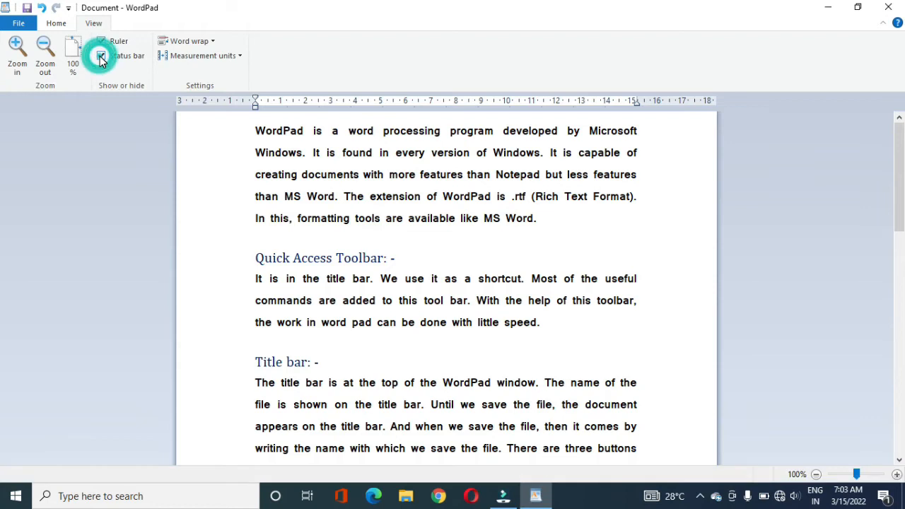
click(101, 55)
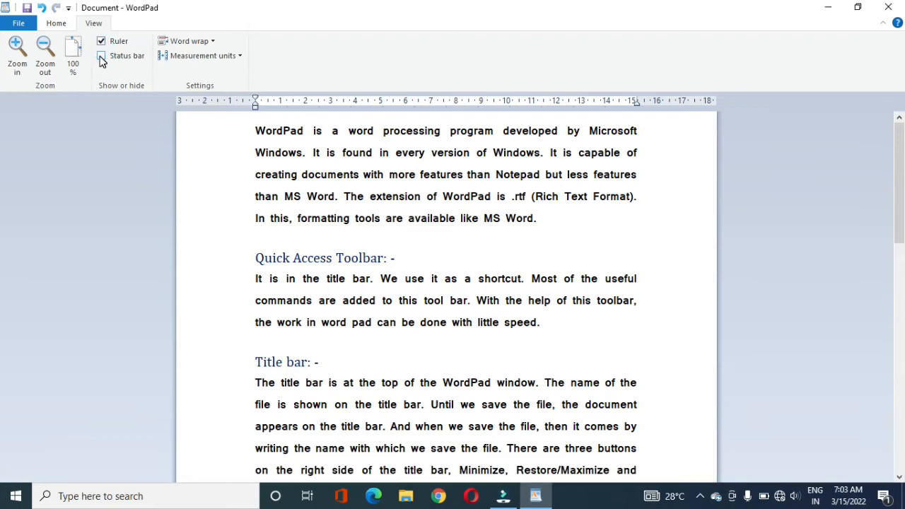
click(101, 56)
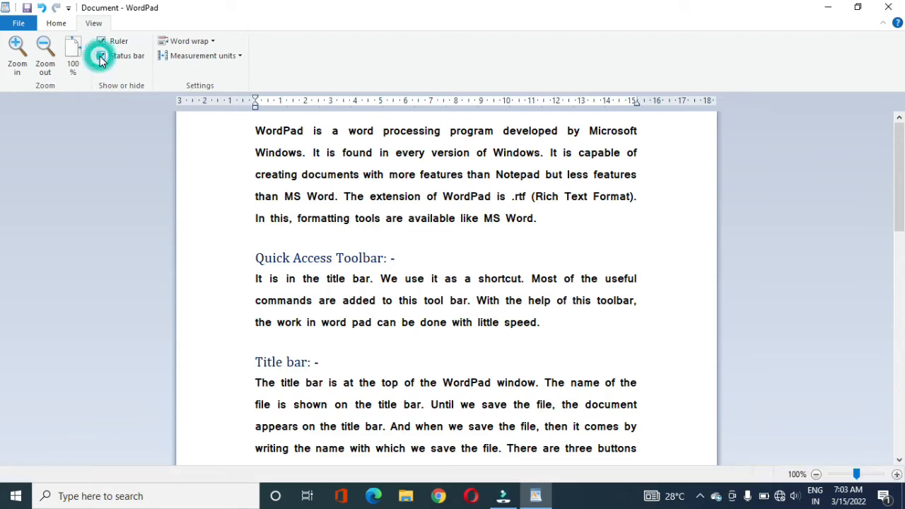
- Try the No wrap and Wrap to window settings, and return word wrap to Wrap to ruler
click(214, 41)
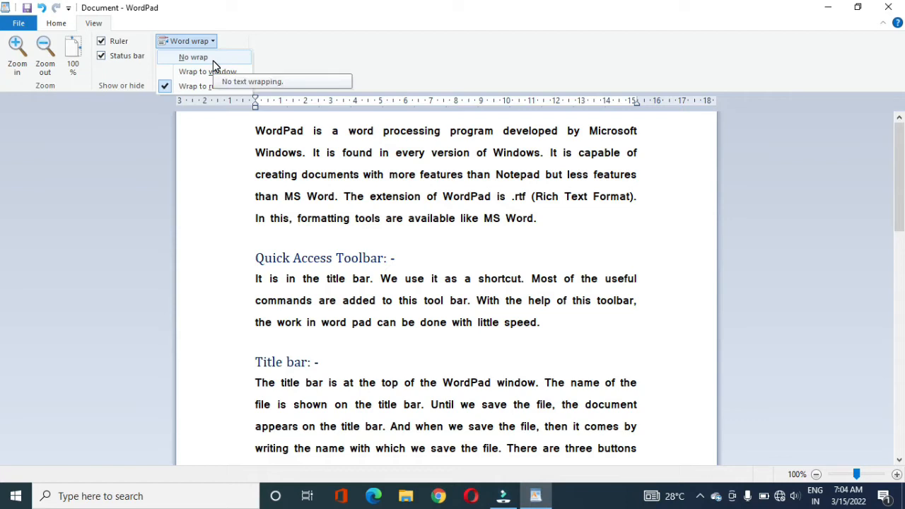
click(212, 61)
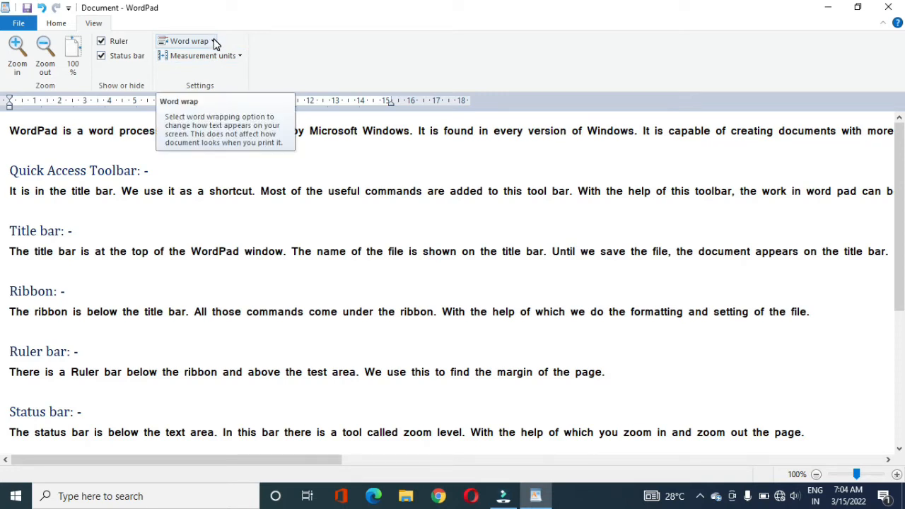
click(213, 41)
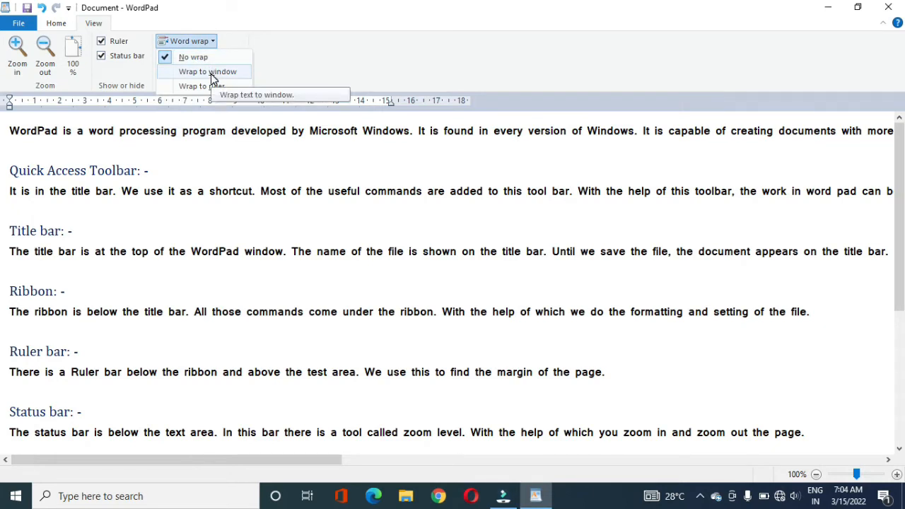
click(212, 72)
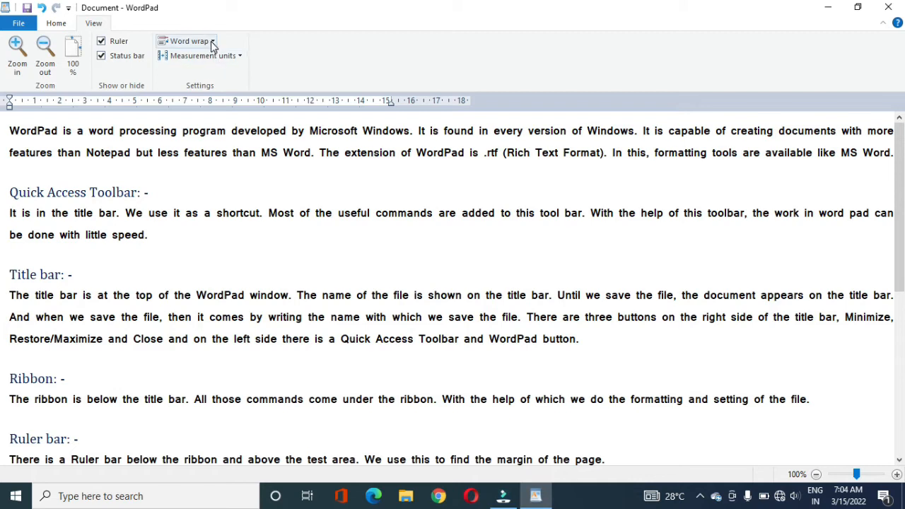
click(212, 41)
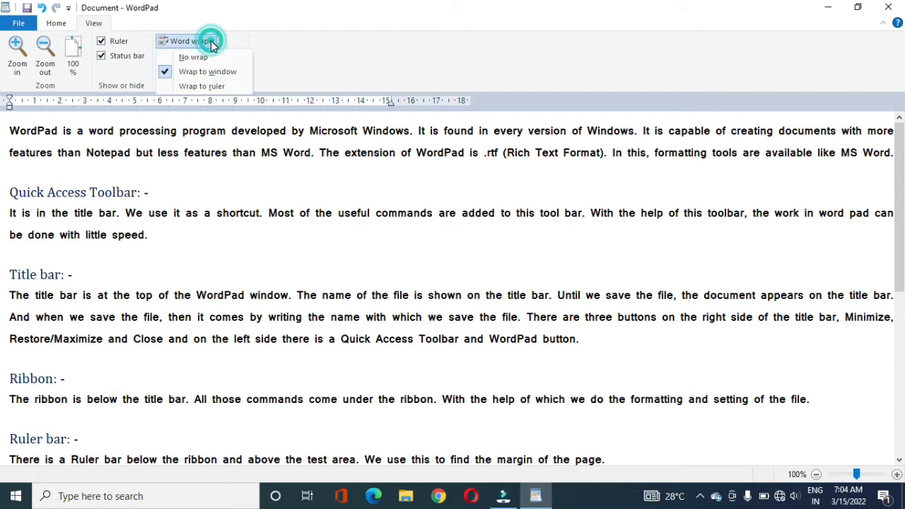
click(219, 87)
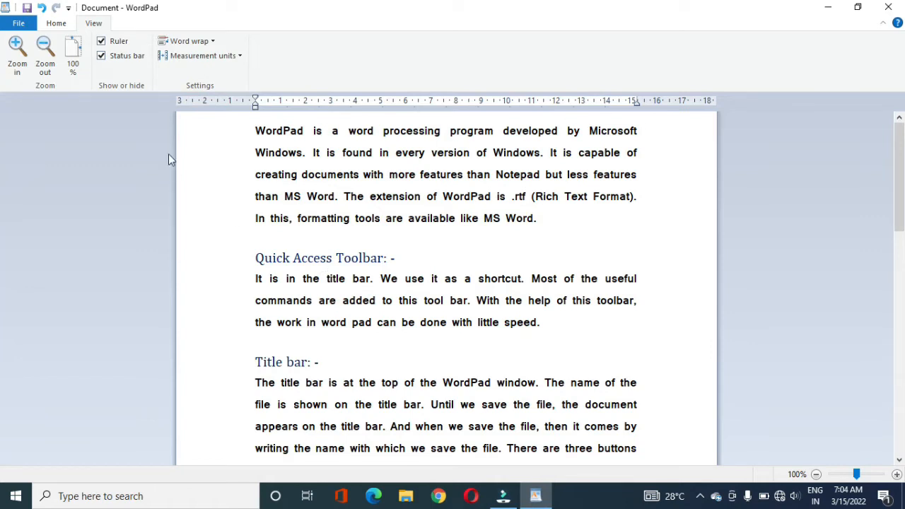
- Try inches, centimeters and points as the measurement units, and set the ruler to picas
click(242, 60)
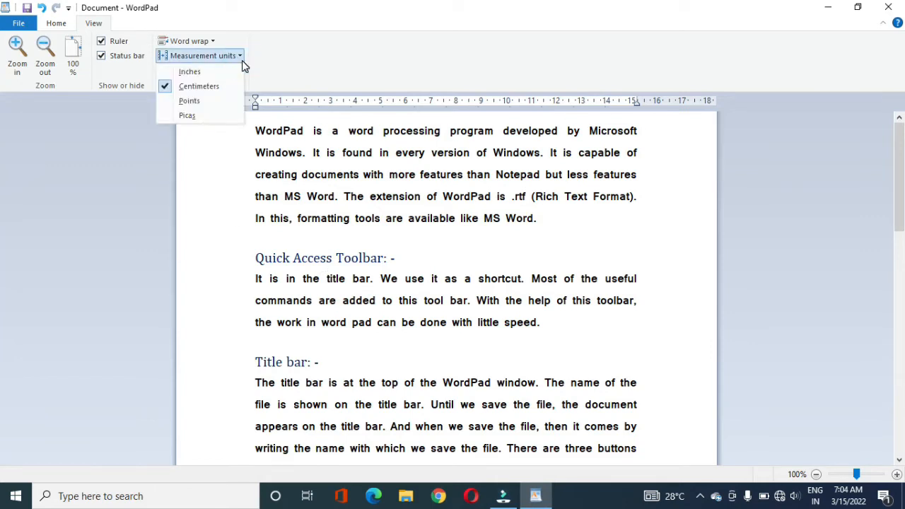
click(205, 74)
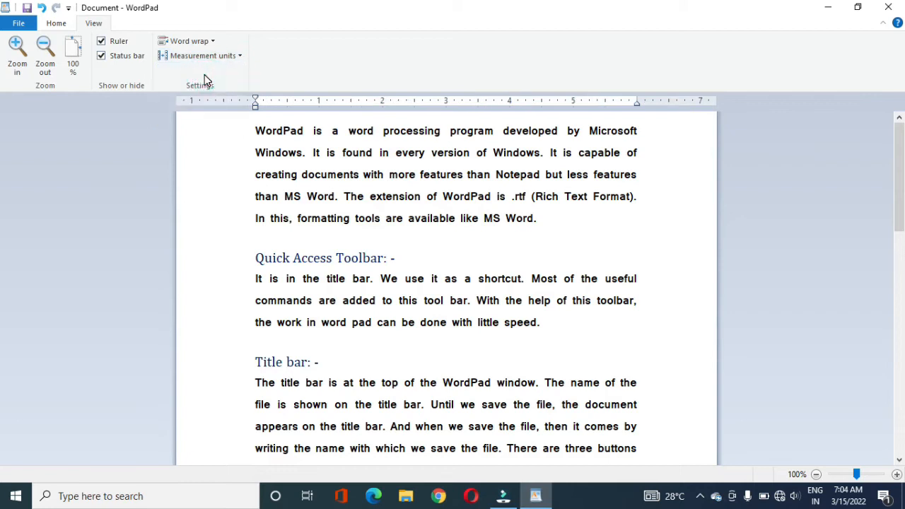
click(242, 58)
click(209, 86)
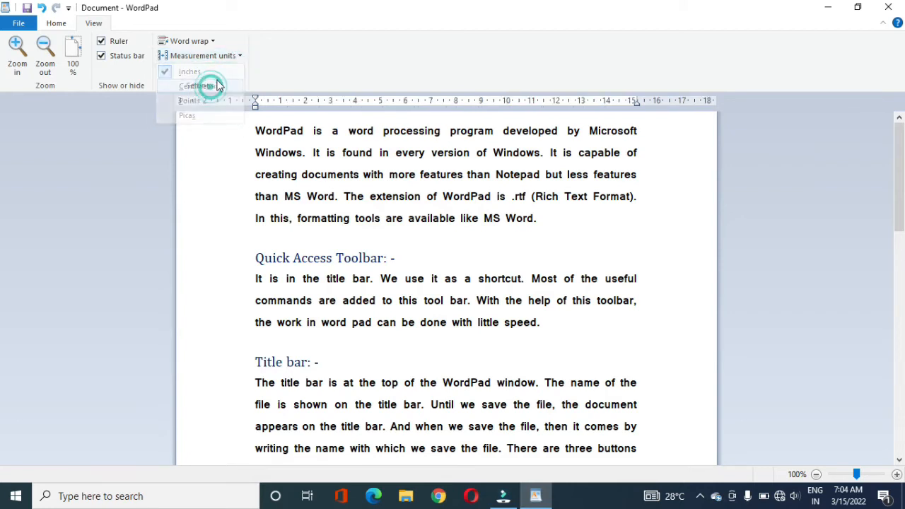
click(239, 57)
click(210, 101)
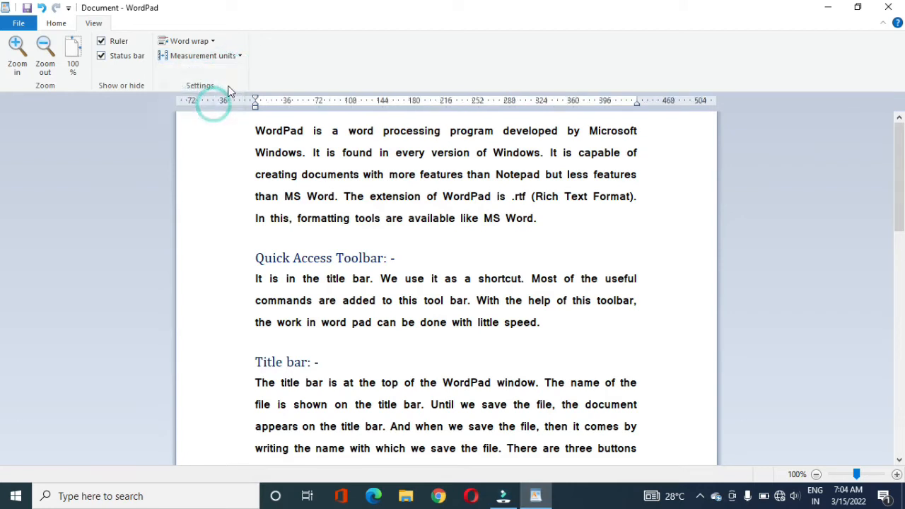
click(240, 56)
click(214, 116)
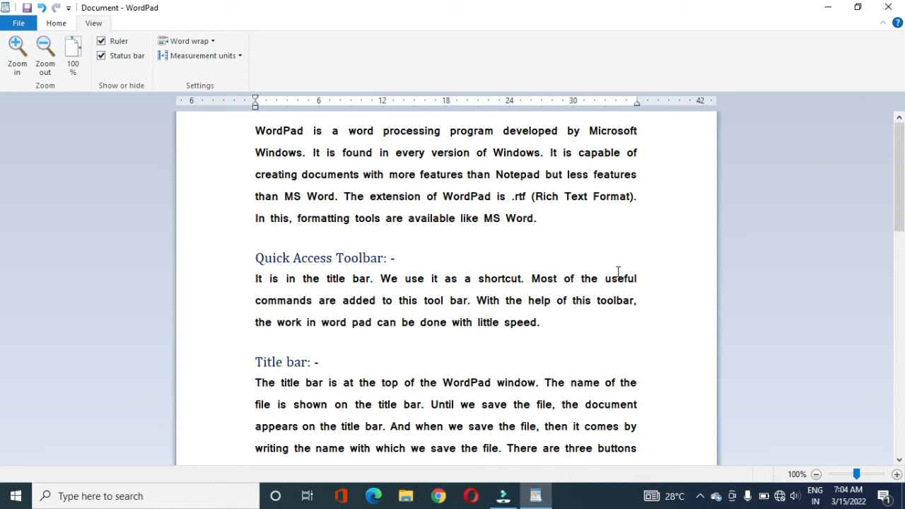
- Examine the available font families and font sizes, leaving both lists without choosing anything
scroll(399, 275, down, 10)
scroll(394, 275, up, 10)
drag(900, 182, 867, 172)
click(58, 25)
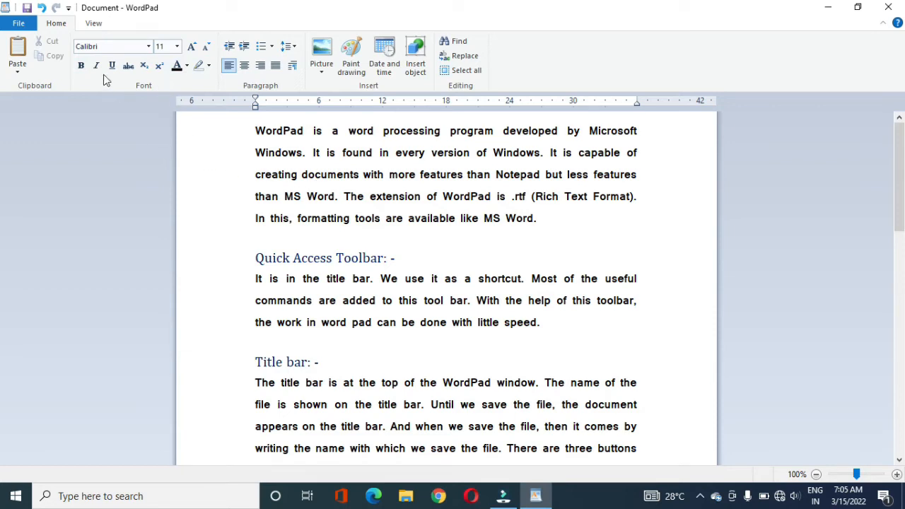
click(148, 47)
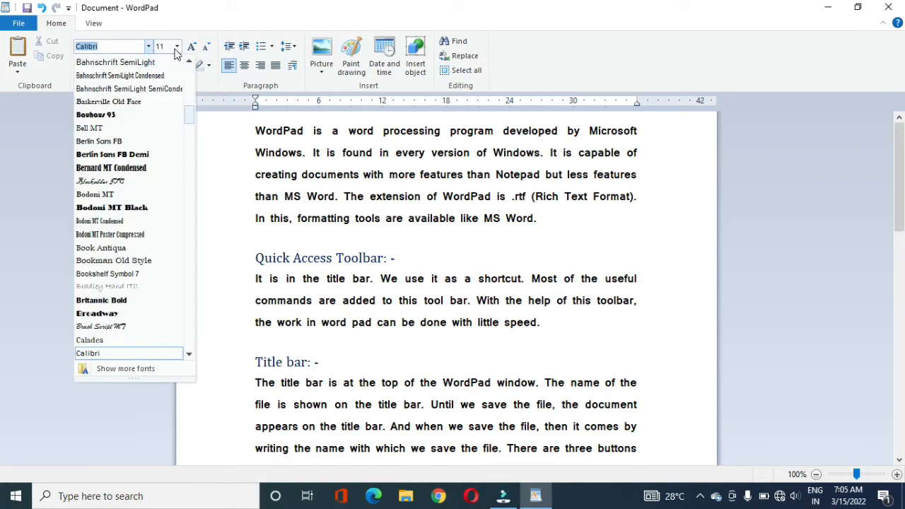
click(177, 47)
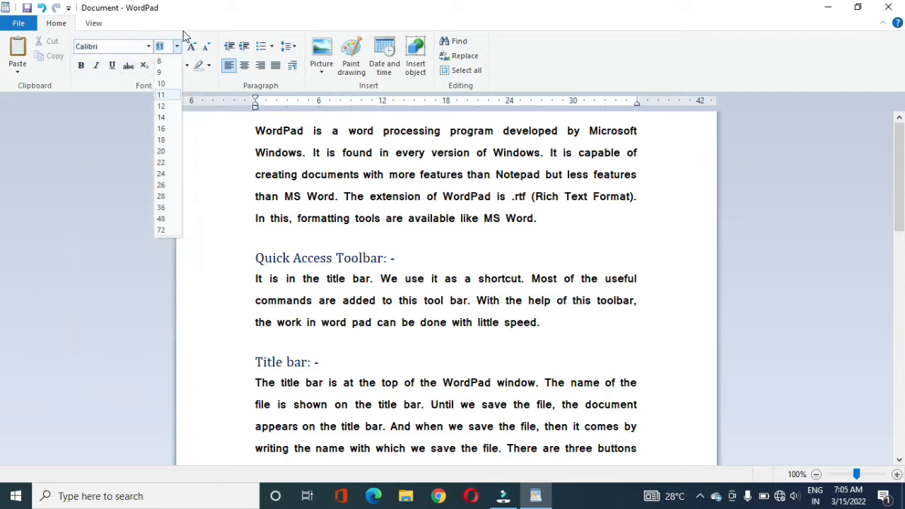
click(183, 35)
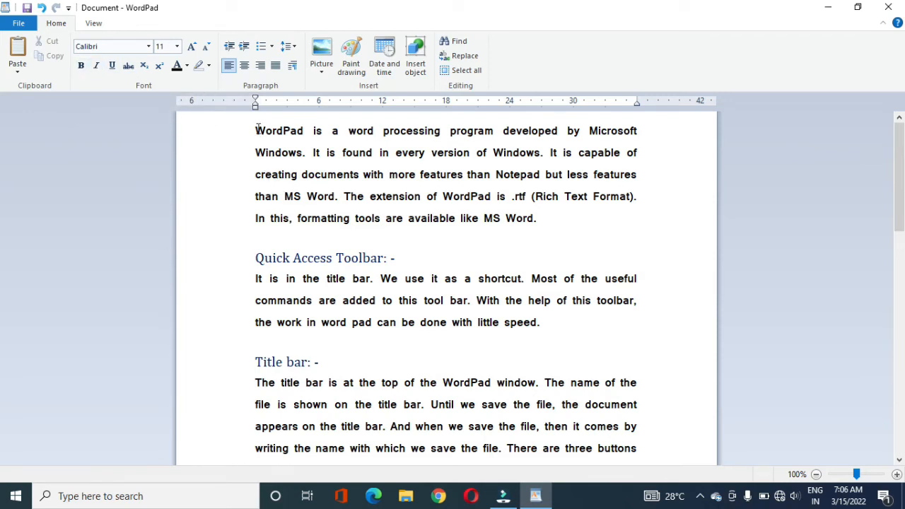
- Select the words "WordPad is a word" at the start of the first paragraph and clear the selection
drag(257, 128, 379, 134)
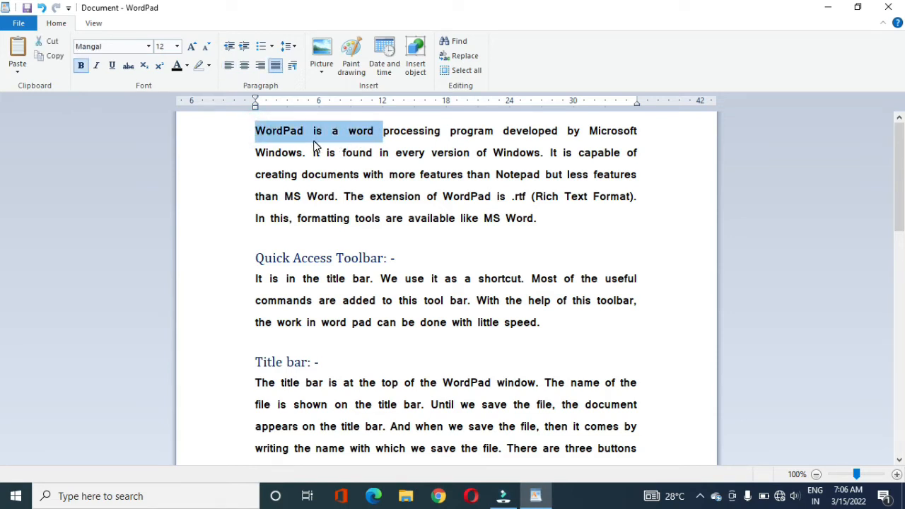
click(363, 131)
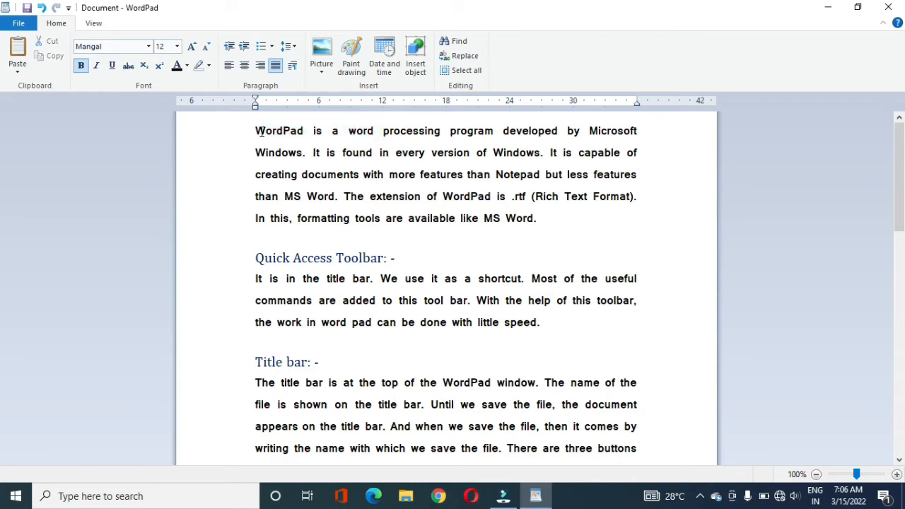
- Set the opening words "WordPad is a word processing" in Lucida Fax at size 20
drag(256, 131, 431, 140)
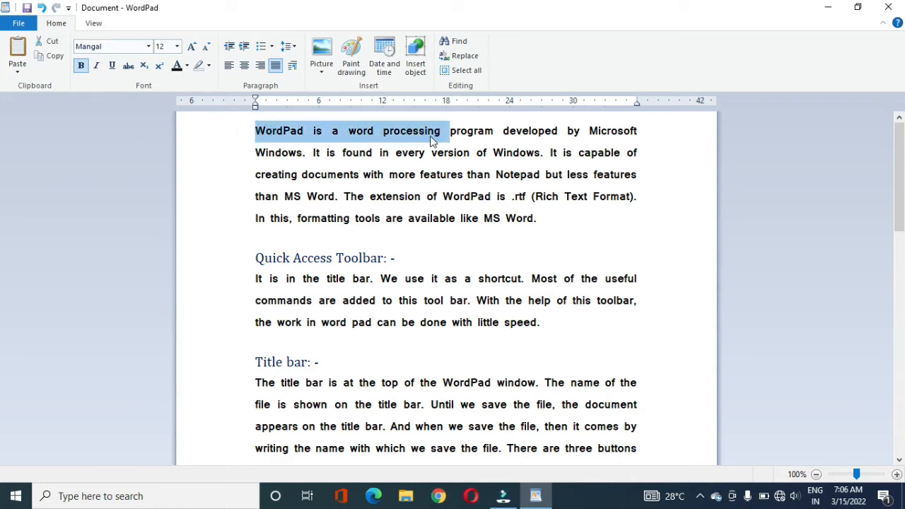
click(147, 45)
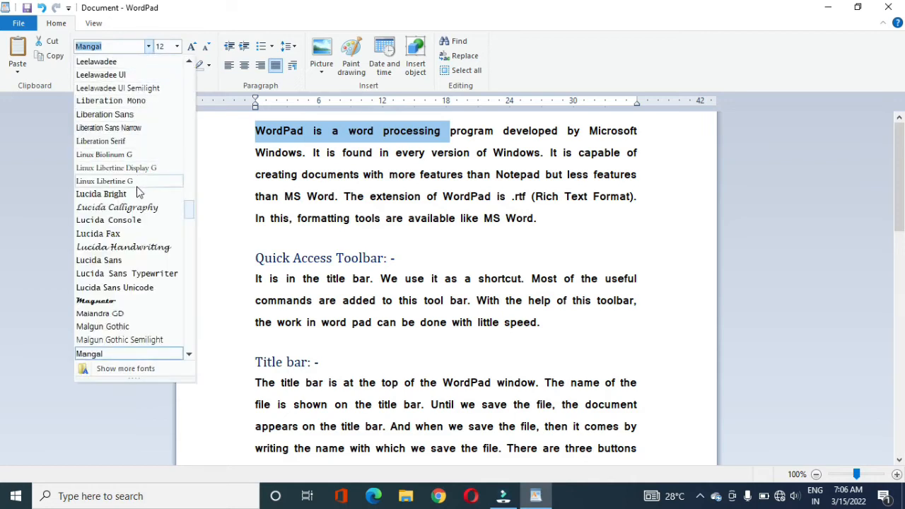
click(139, 234)
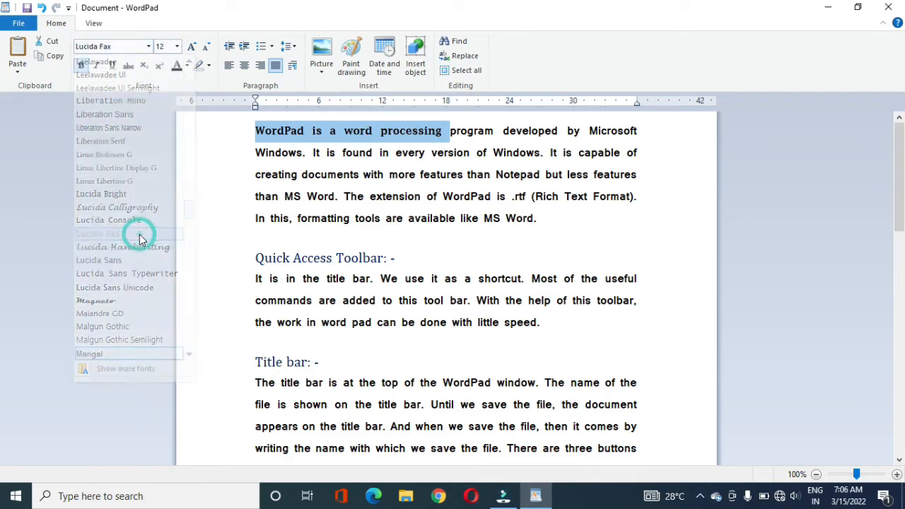
click(177, 46)
click(163, 152)
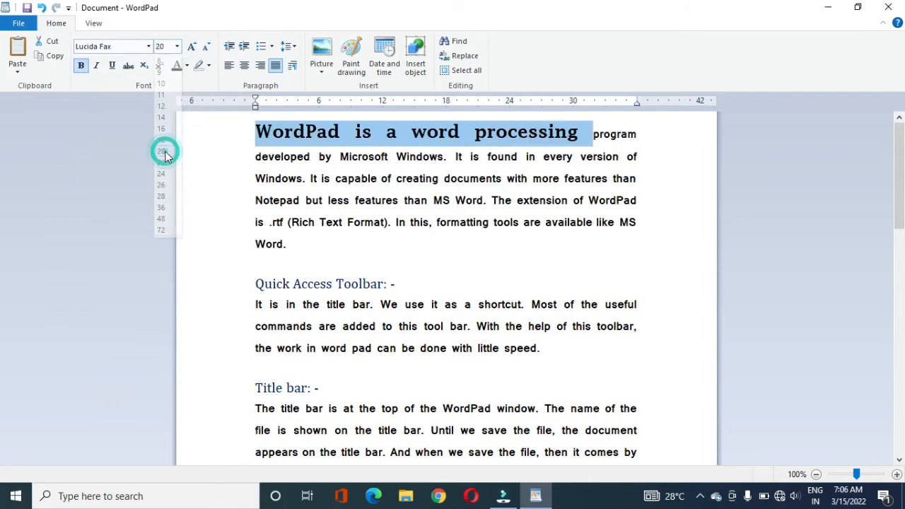
- Give the words "WordPad is a word processing" a dark red highlight and a gold text color, and clear the selection
click(209, 66)
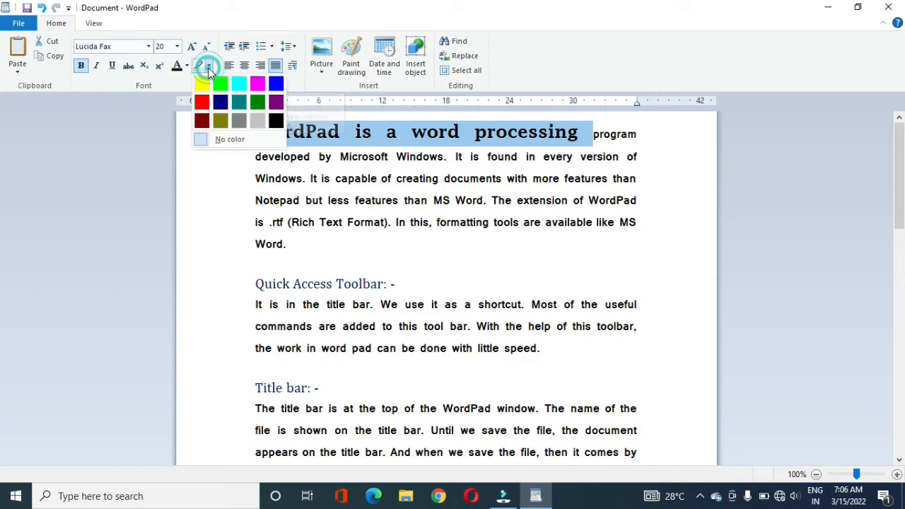
click(202, 122)
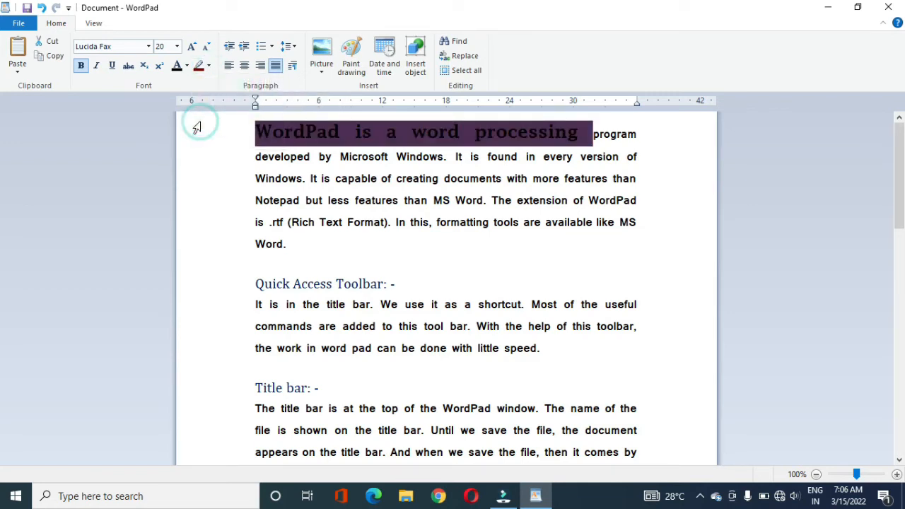
click(192, 66)
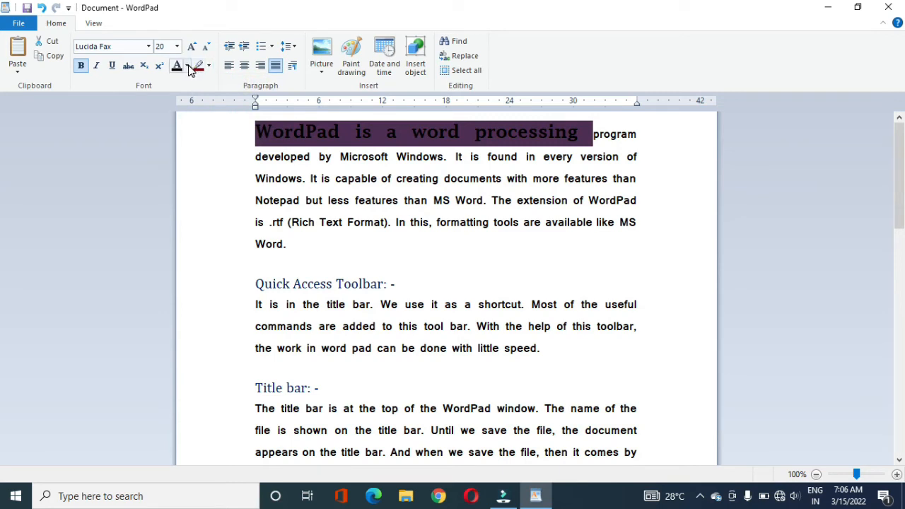
click(186, 66)
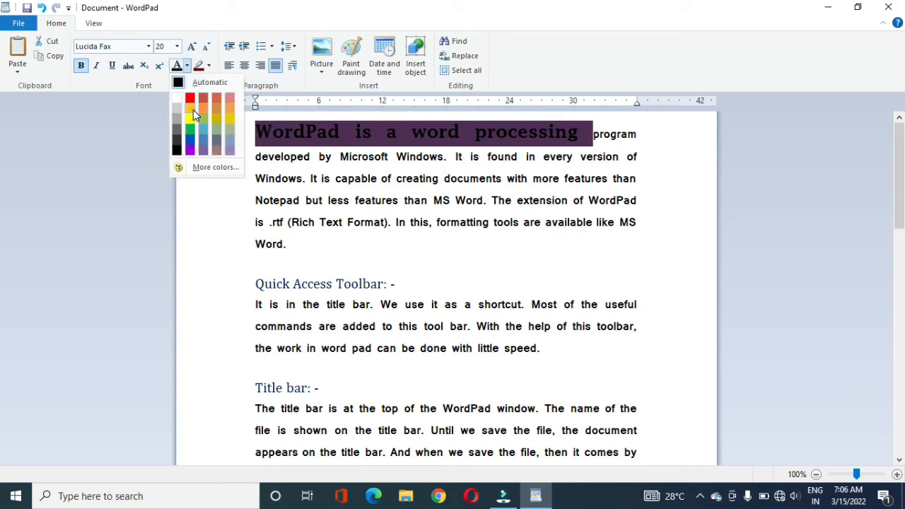
click(194, 111)
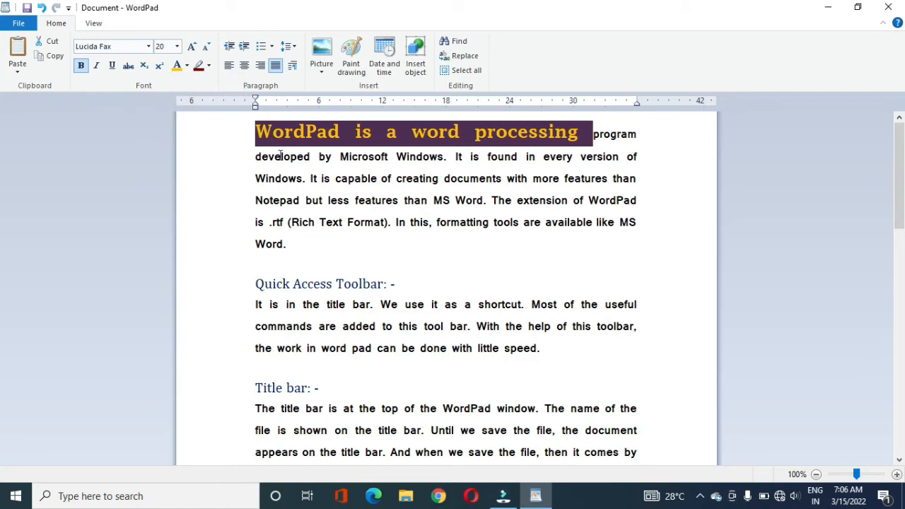
click(304, 132)
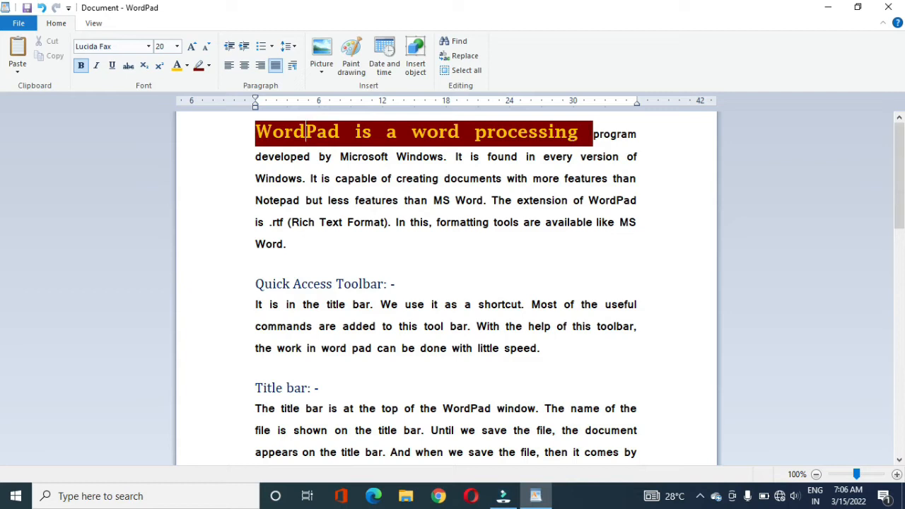
drag(593, 133, 255, 141)
click(294, 141)
- Add "fg2 b2" at the end of the first paragraph, with the first 2 as superscript and the second as subscript
click(307, 251)
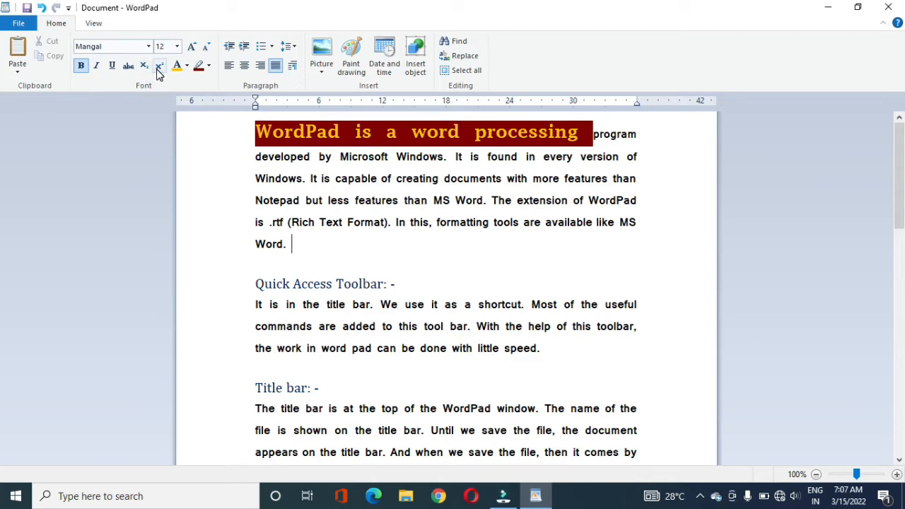
text(fg)
click(159, 70)
click(159, 65)
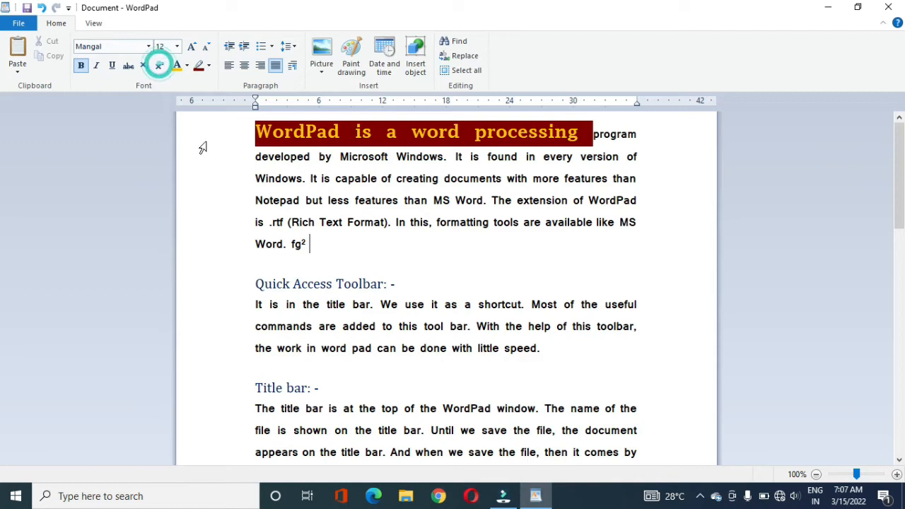
text(b)
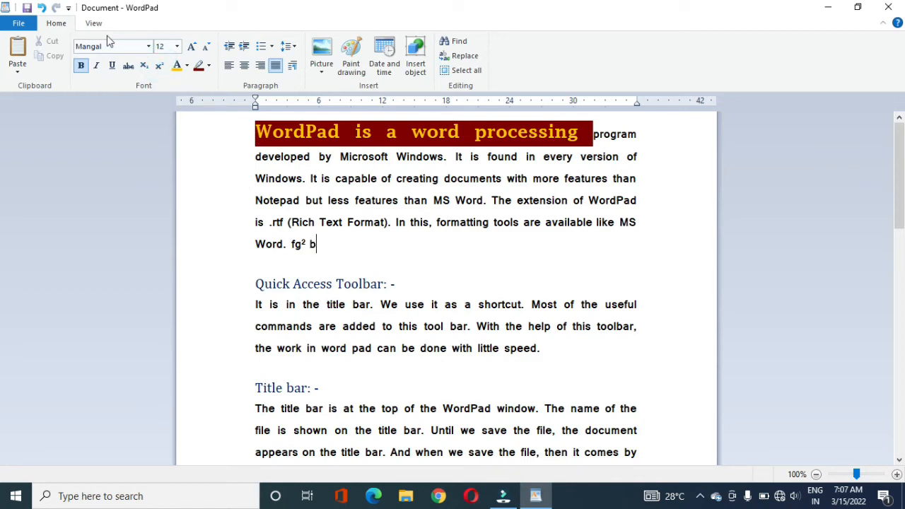
click(143, 66)
text(2)
drag(291, 244, 321, 246)
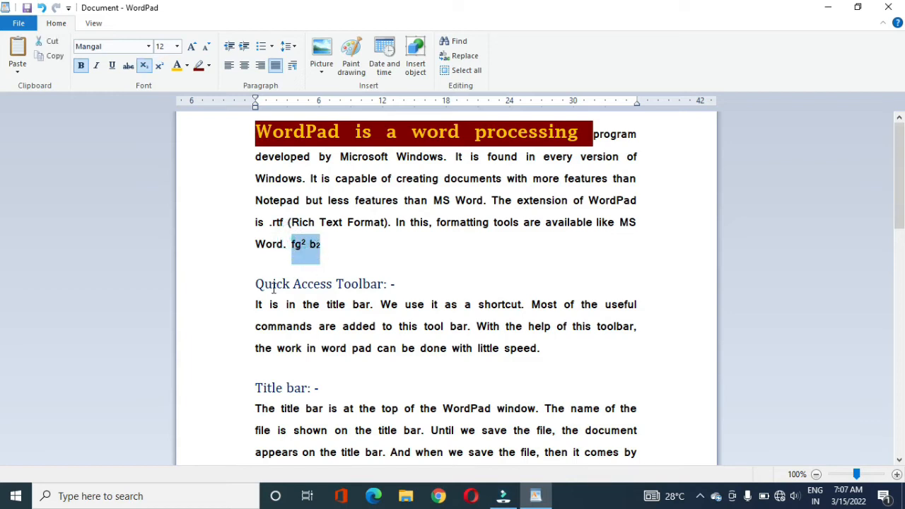
click(363, 283)
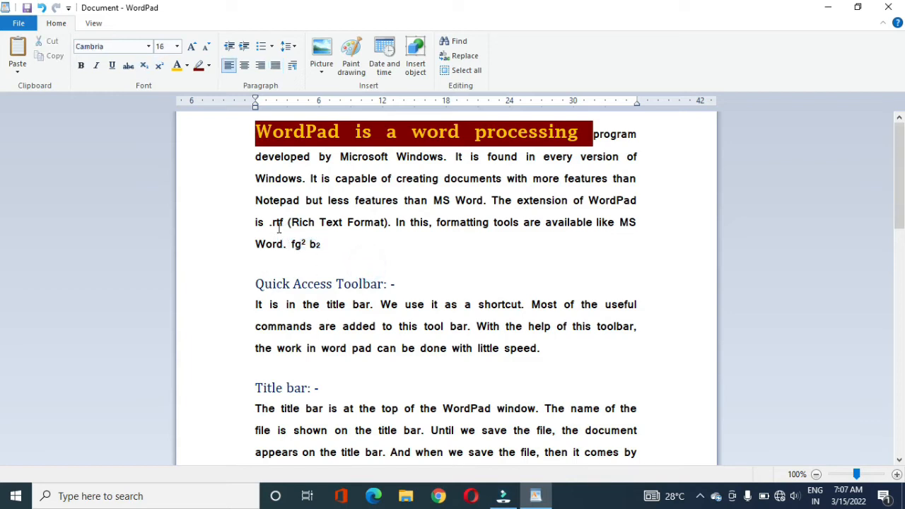
- Strike through "Notepad but" and make the first paragraph's second line underlined and italic, keeping it bold
drag(256, 201, 318, 203)
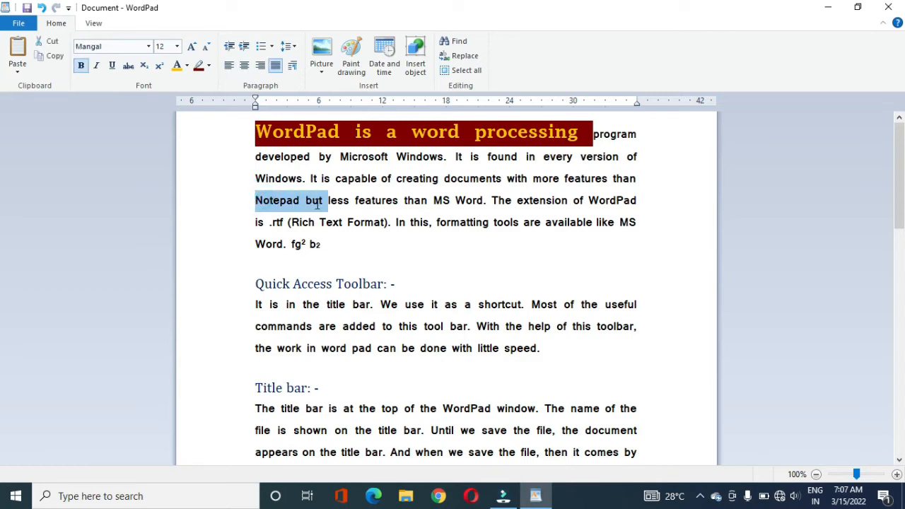
click(129, 66)
click(252, 158)
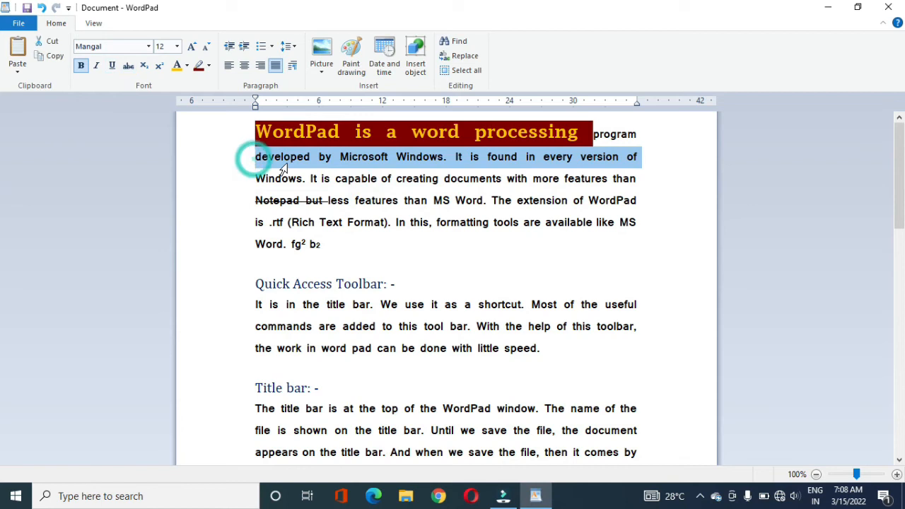
click(112, 65)
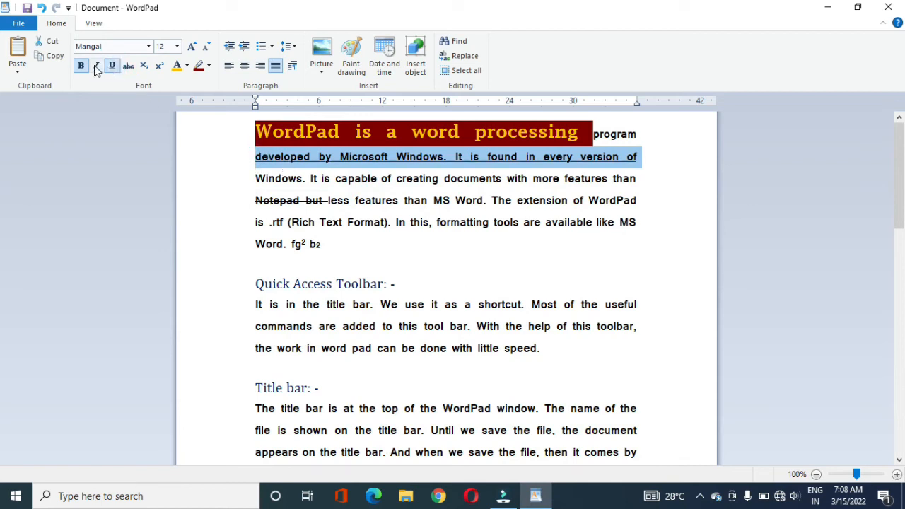
click(96, 67)
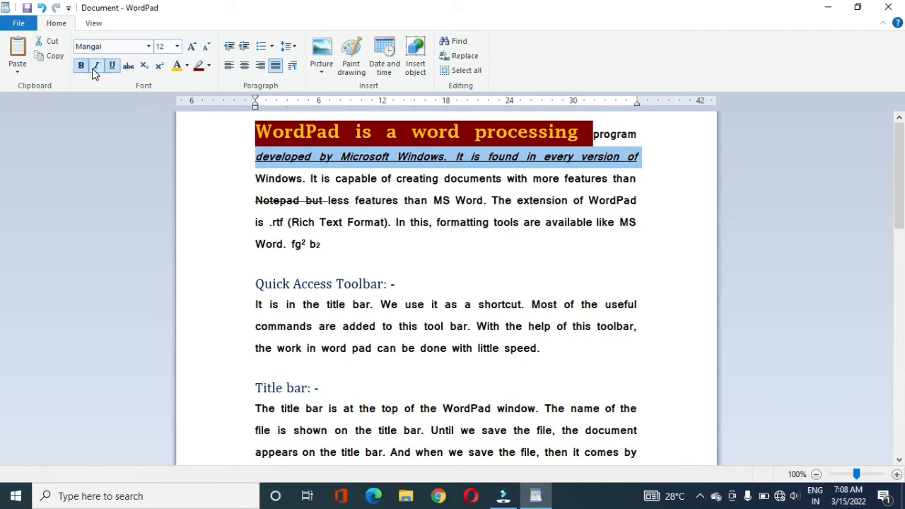
click(82, 66)
click(83, 67)
click(441, 220)
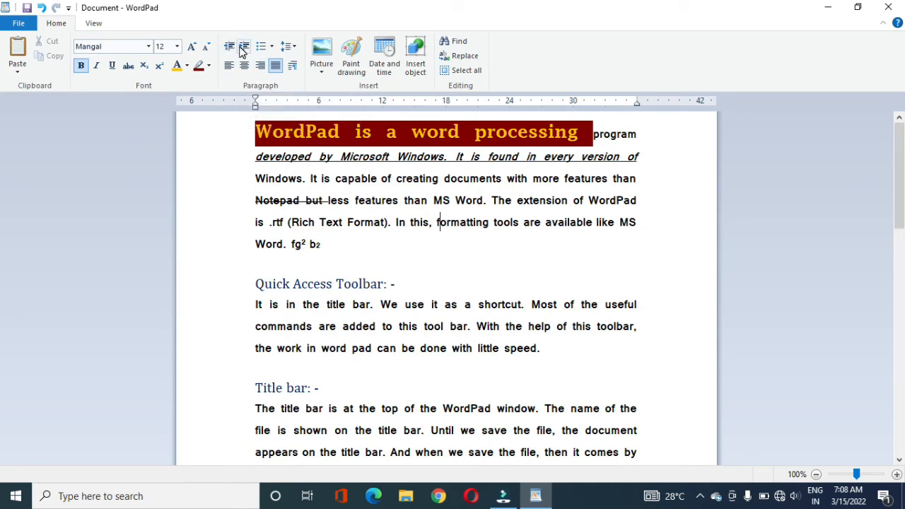
- Examine the available list styles and line spacing options without choosing any
click(273, 47)
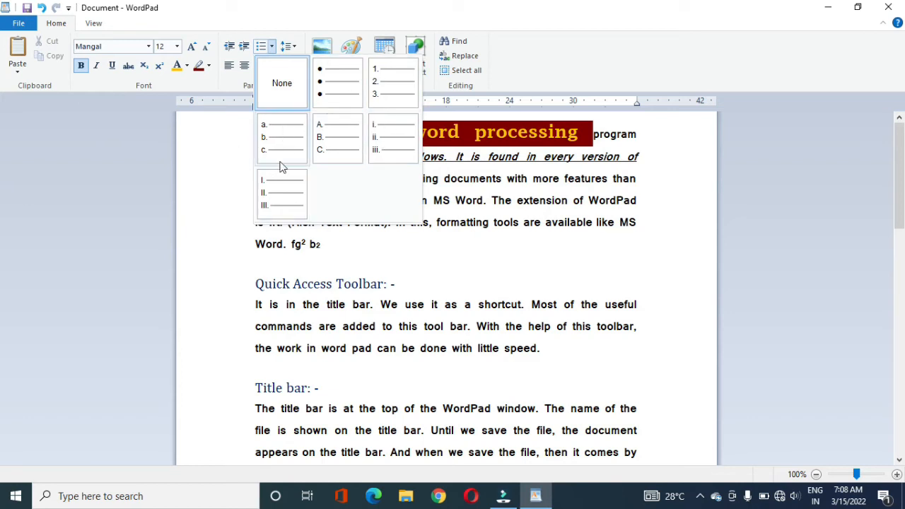
click(232, 182)
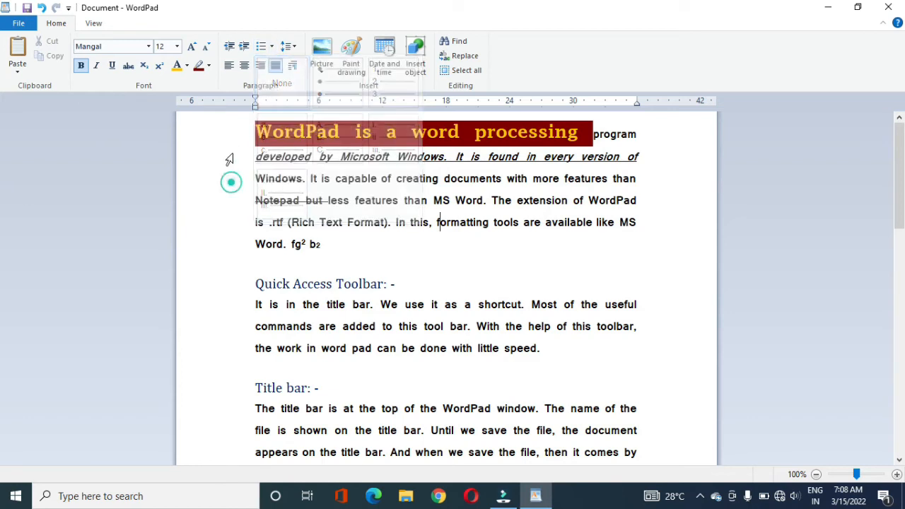
click(293, 46)
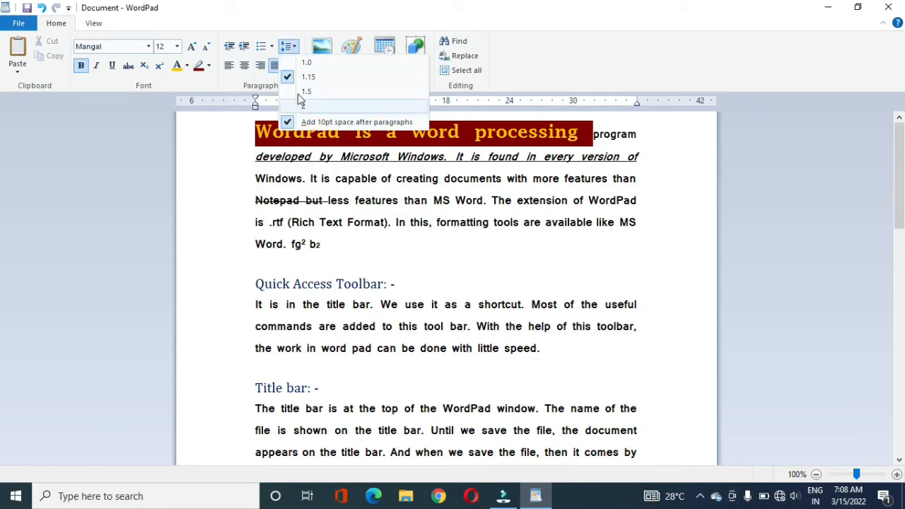
click(232, 156)
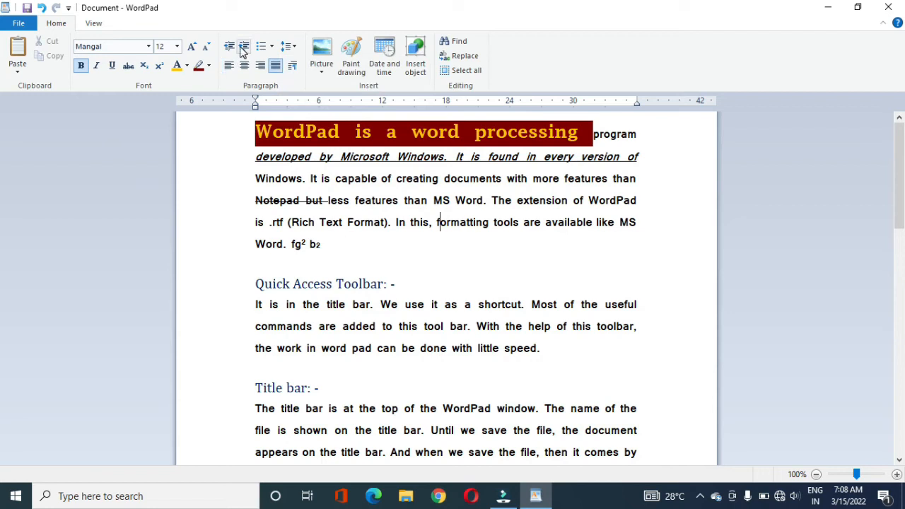
click(304, 202)
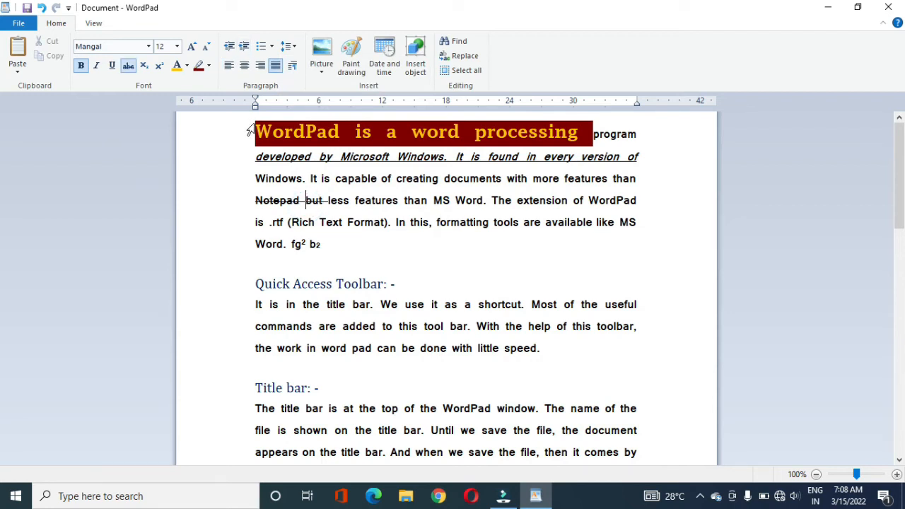
- Select the whole first paragraph, try increasing its indent, and bring it back to the margin
drag(257, 126, 415, 243)
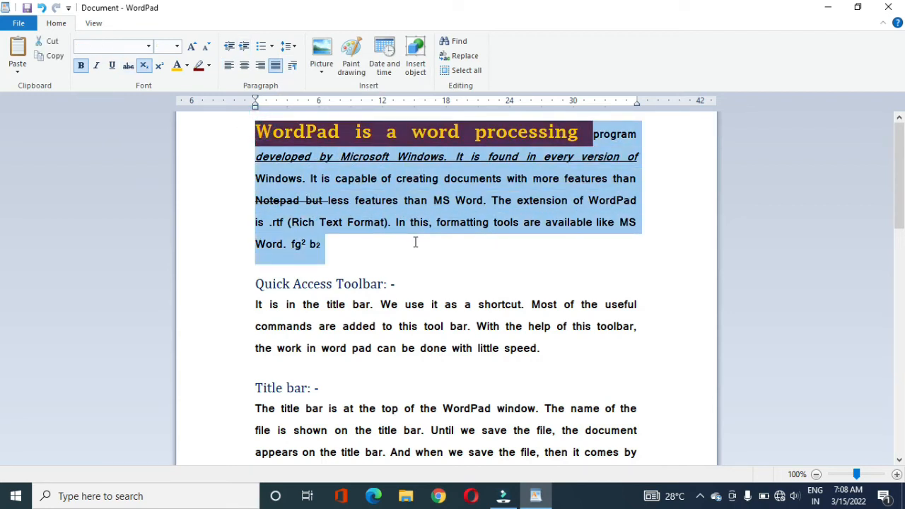
click(242, 47)
click(242, 46)
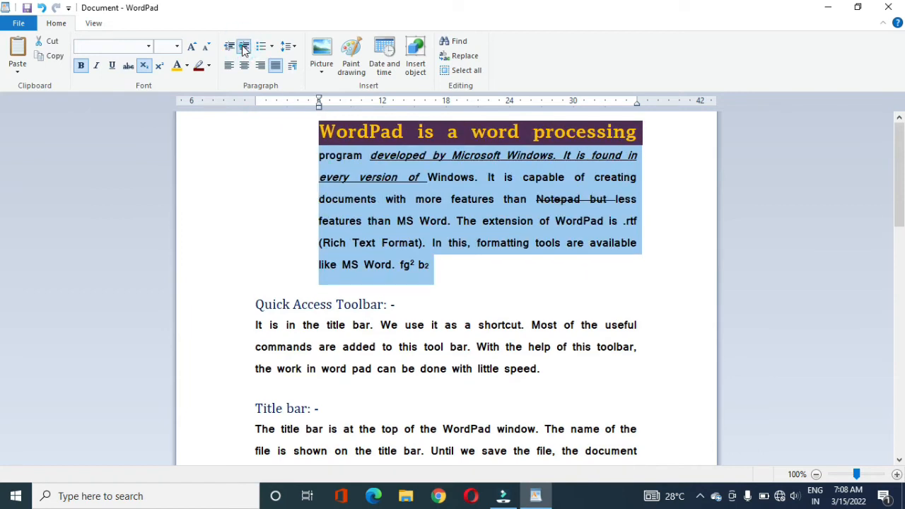
click(243, 47)
click(230, 47)
click(229, 47)
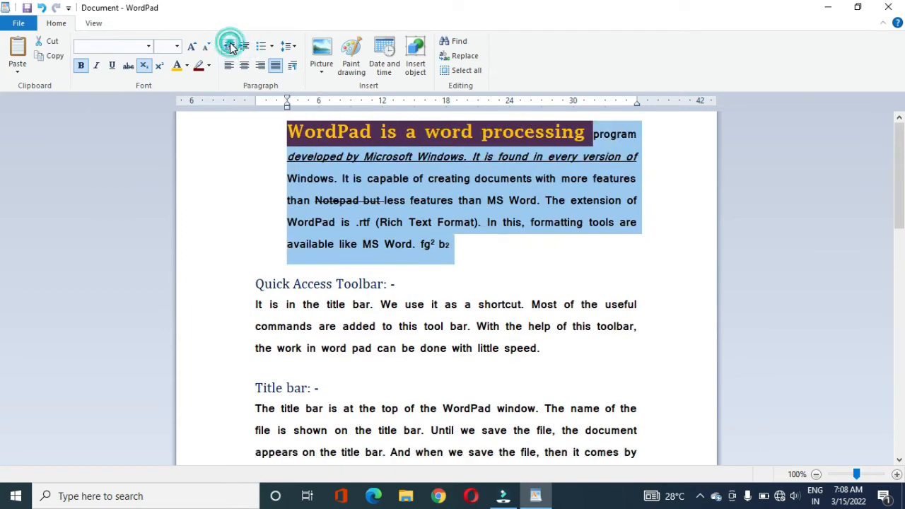
click(229, 47)
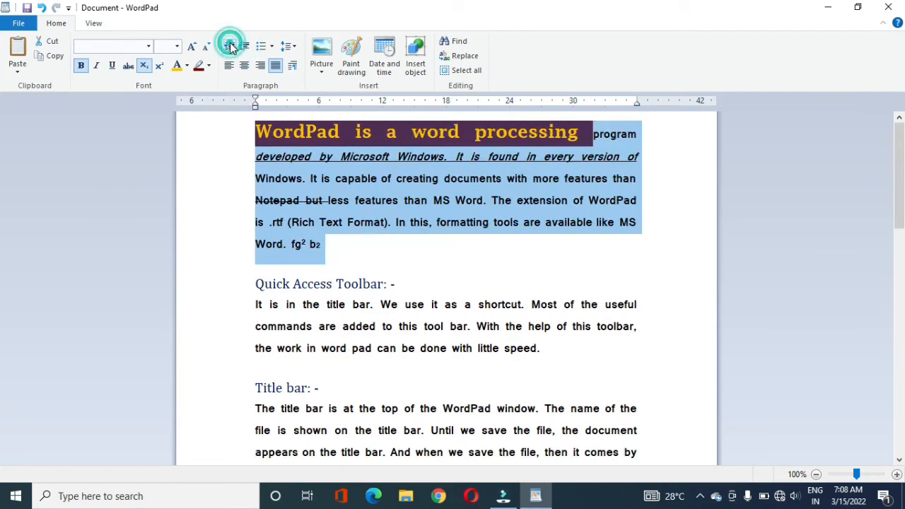
- Try the 1, 2, 3 numbered list style on the selected first paragraph and set the list style back to None
click(273, 47)
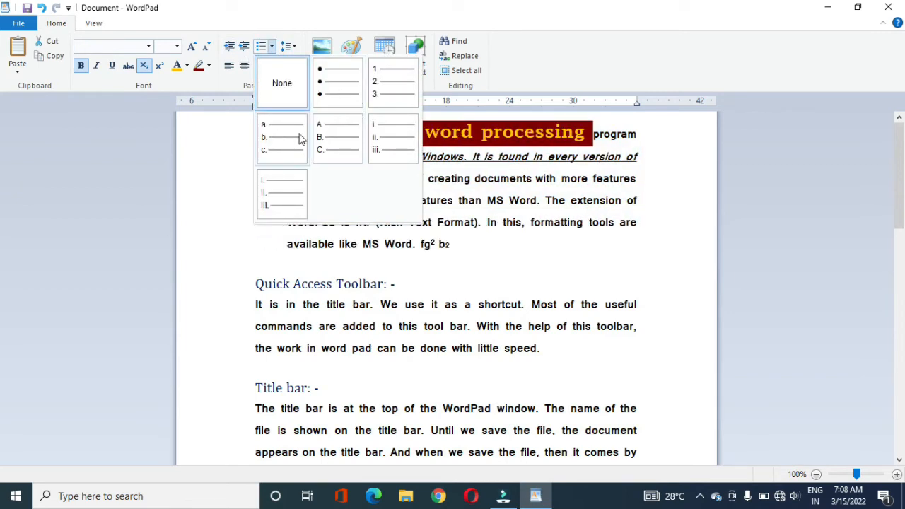
click(388, 71)
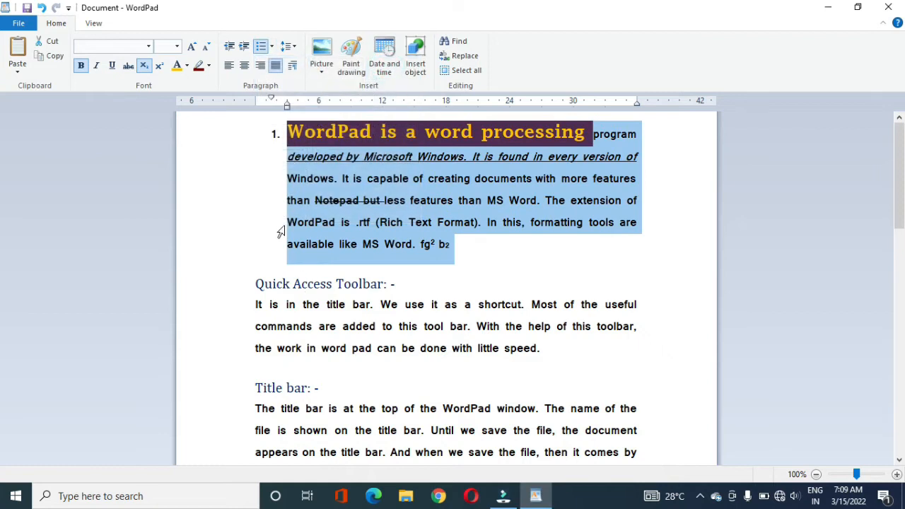
click(271, 47)
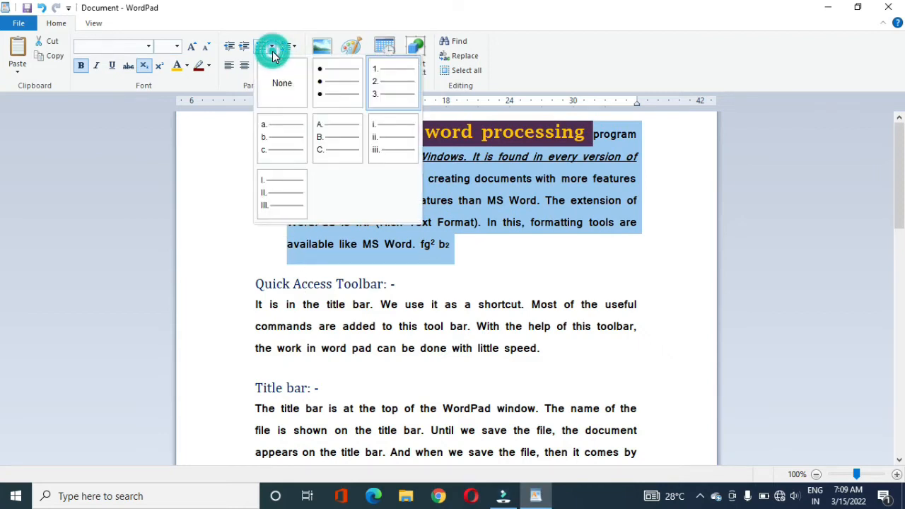
click(280, 77)
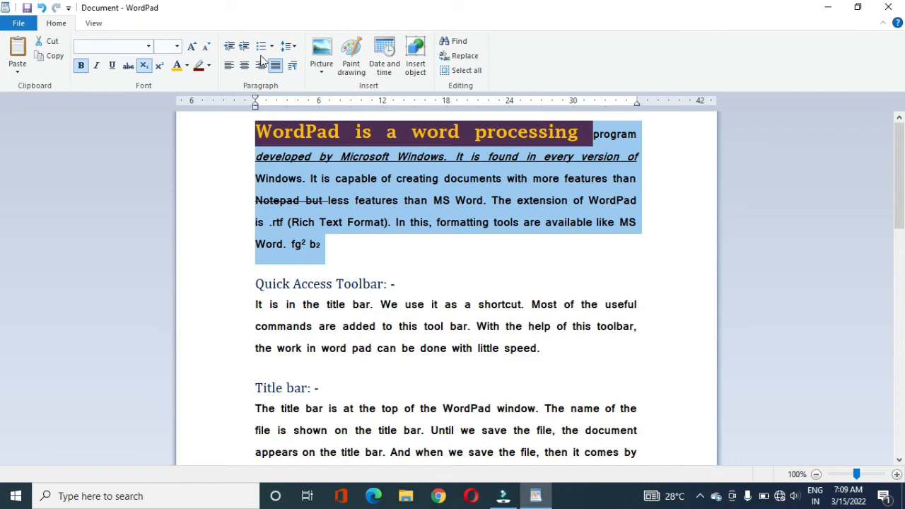
- Set the line spacing of the selected first paragraph to 1.5
click(294, 53)
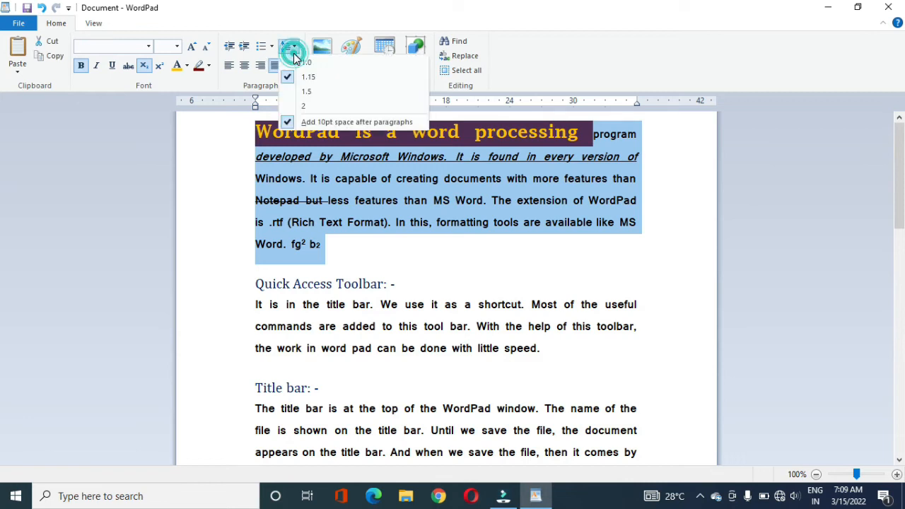
click(293, 92)
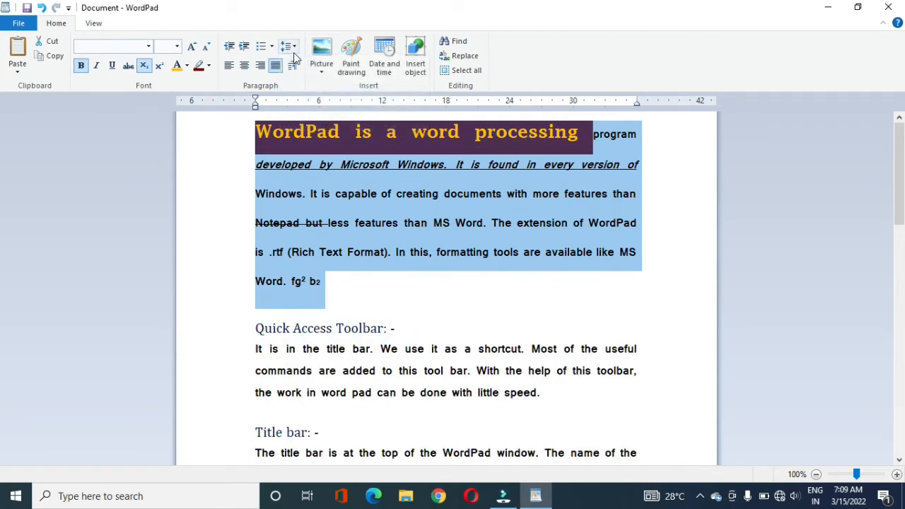
- Set the line spacing of the selected first paragraph to 1.15
click(294, 52)
click(307, 77)
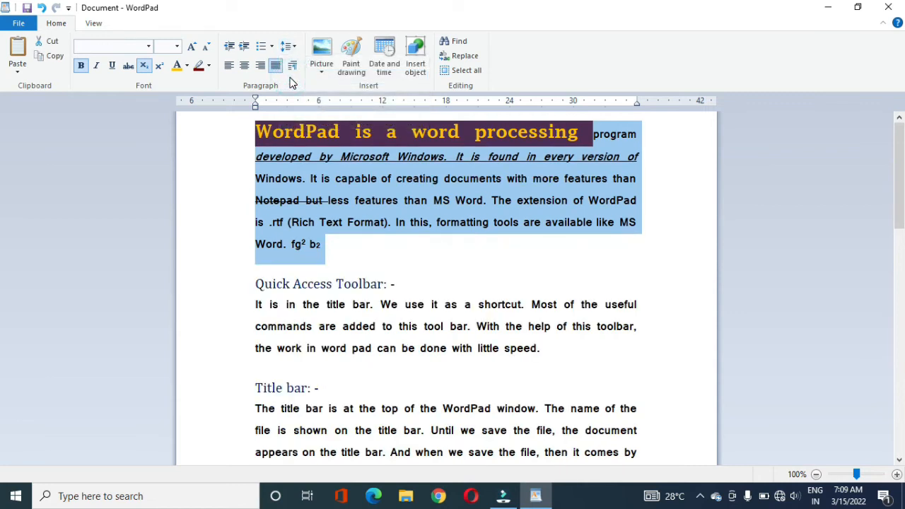
- Try left, centre and right alignment on the selected first paragraph, and set it back to justified
click(232, 71)
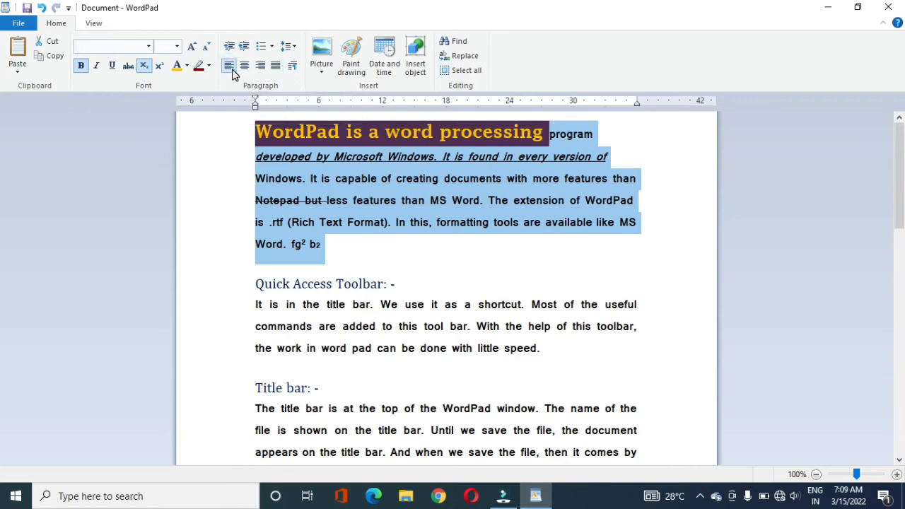
click(243, 66)
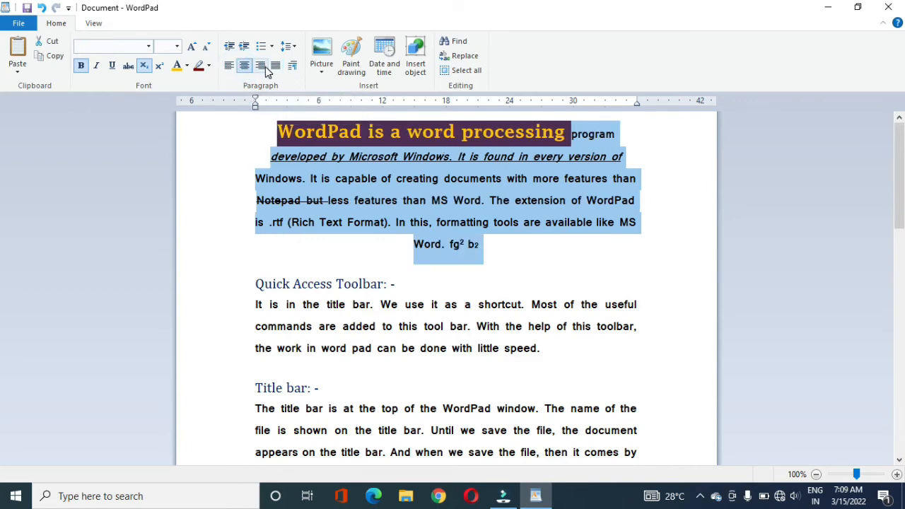
click(262, 66)
click(276, 67)
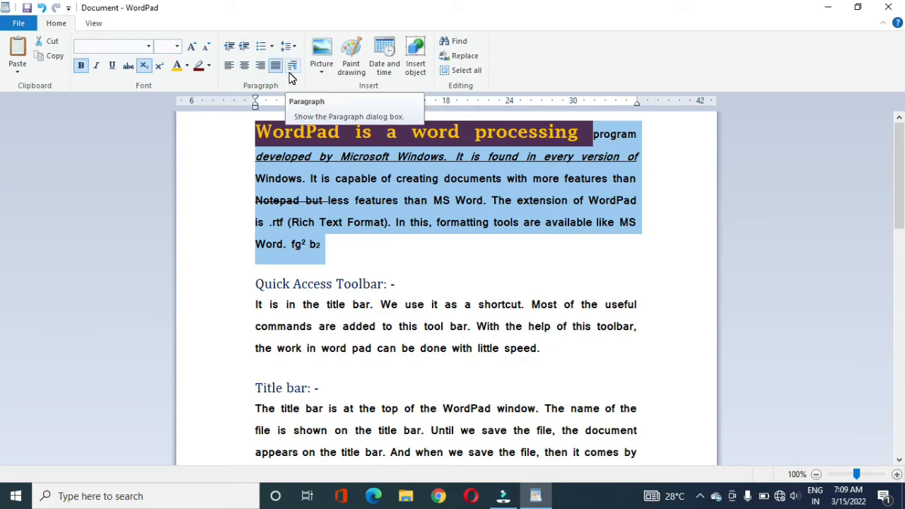
- Examine the indentation, spacing and alignment settings in the Paragraph dialog and close it without changes
click(293, 71)
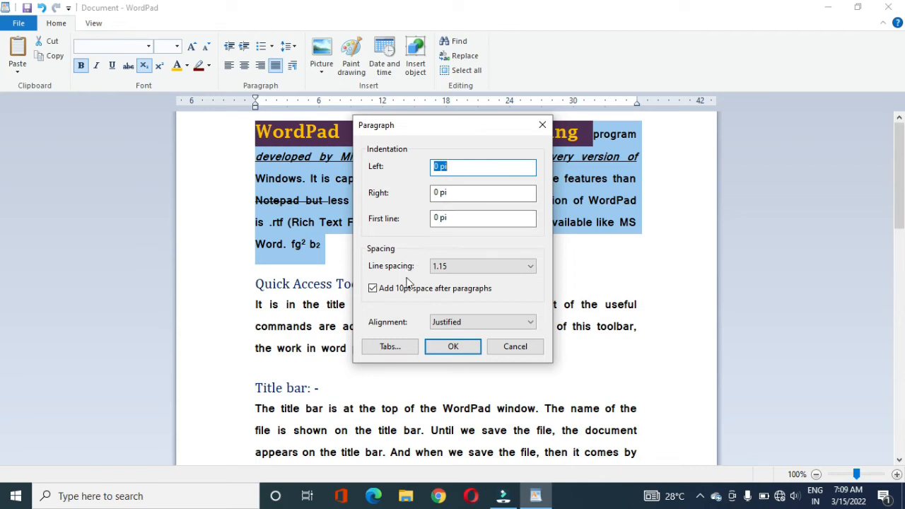
click(488, 327)
click(487, 325)
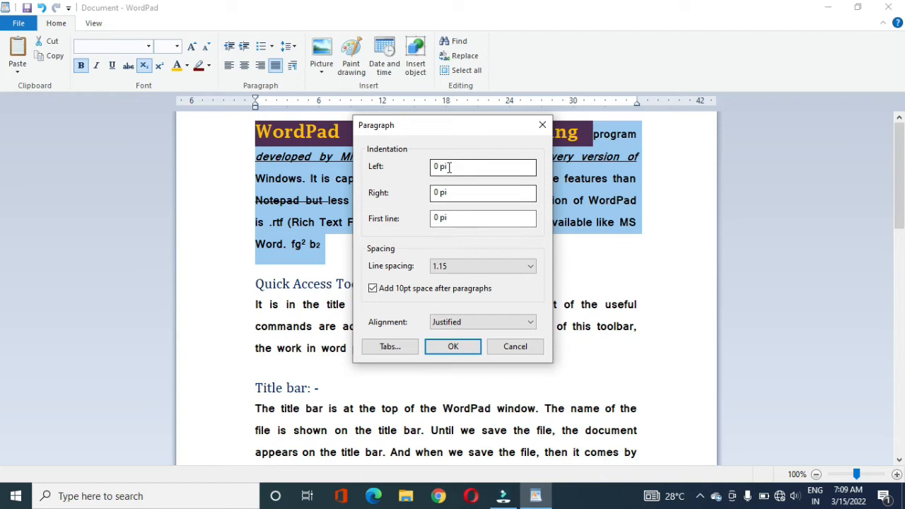
click(515, 346)
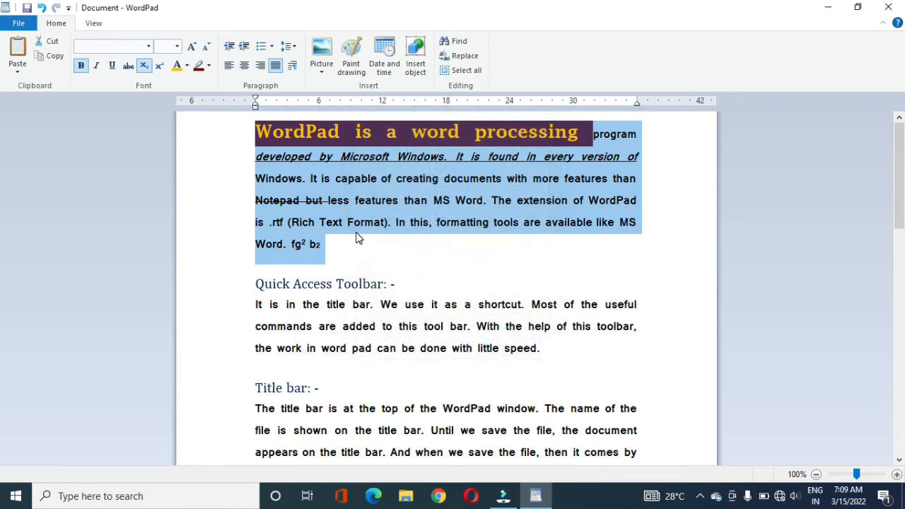
- Add two new lines after the Save As paragraph at the end of the document
scroll(357, 239, down, 1)
click(377, 191)
scroll(354, 272, down, 2)
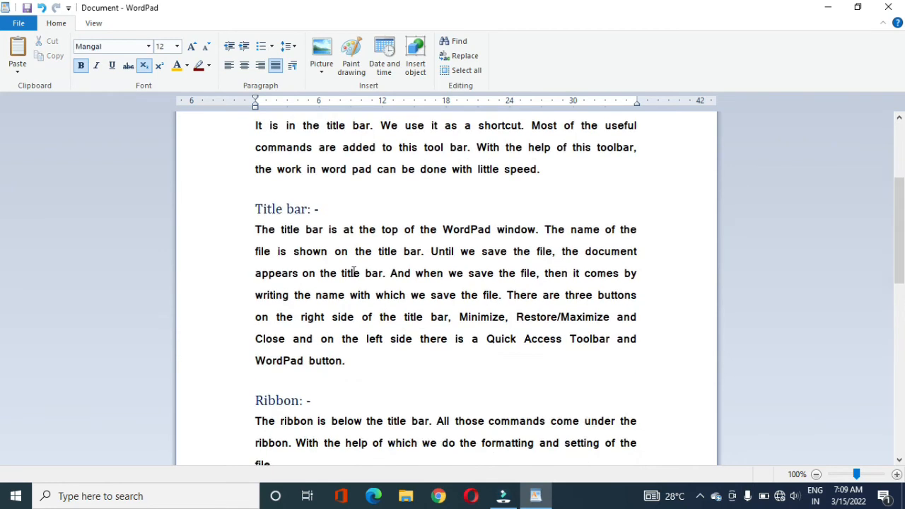
scroll(354, 272, down, 5)
click(348, 429)
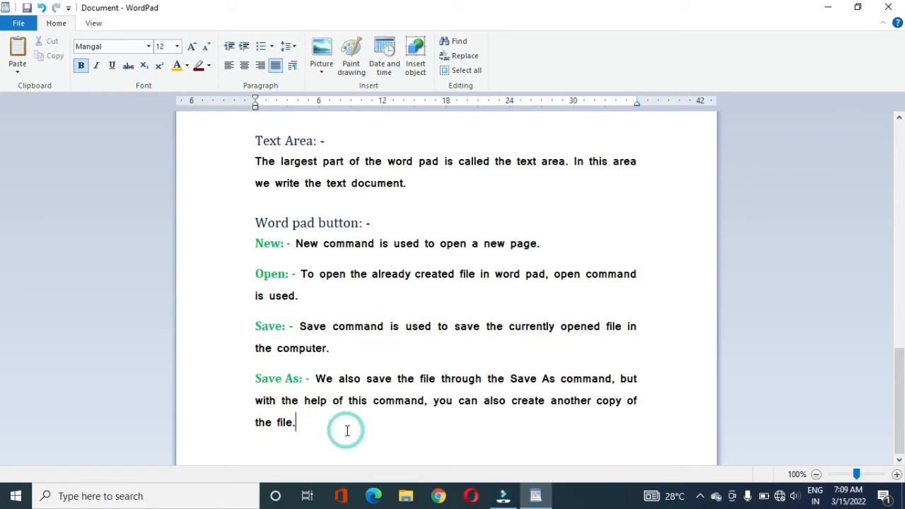
key(Return)
key(Return)
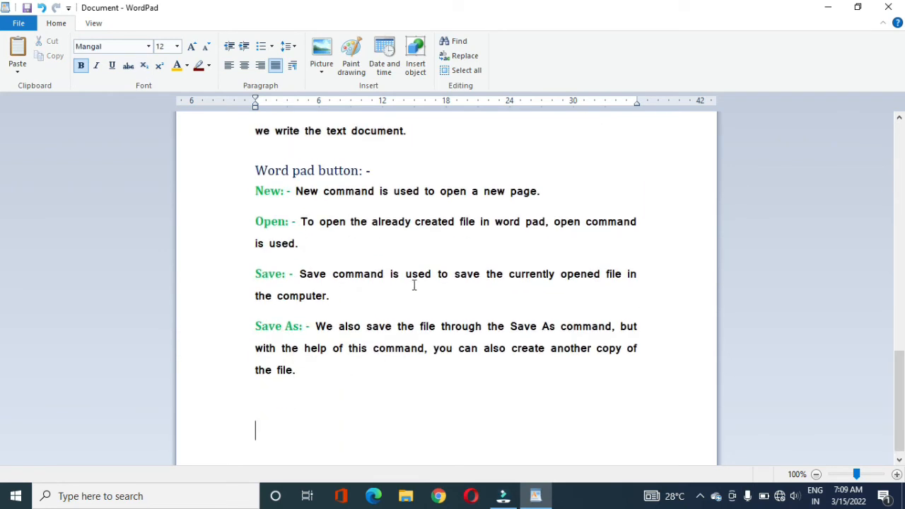
- Insert the picture named 45 from the images folder on Local Disk (D:) at the end of the document
click(326, 79)
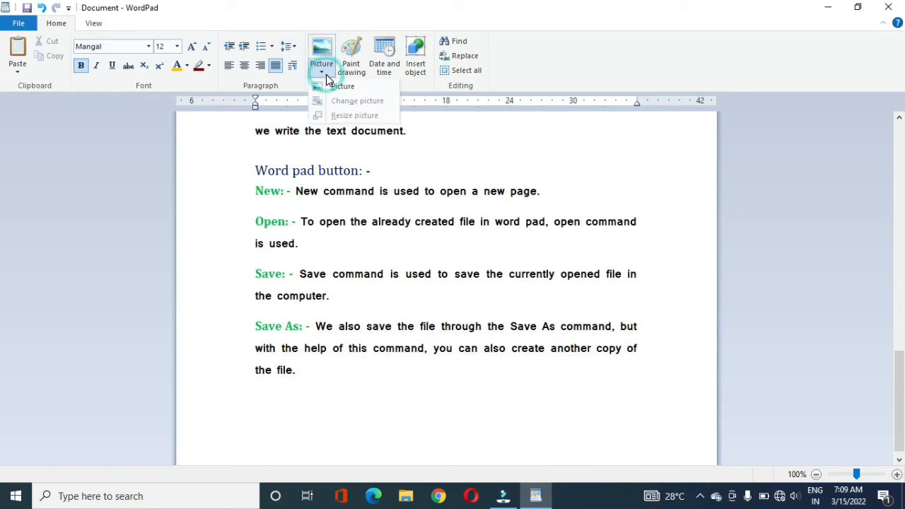
click(342, 86)
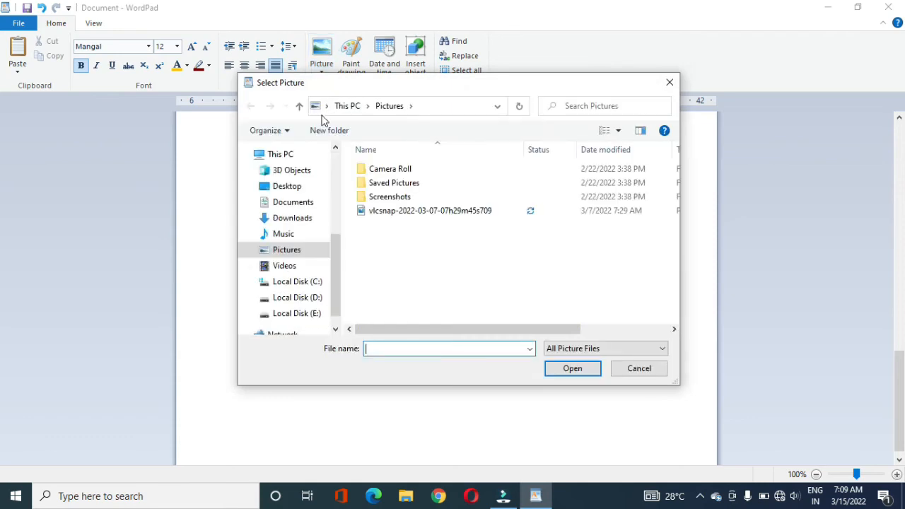
click(297, 300)
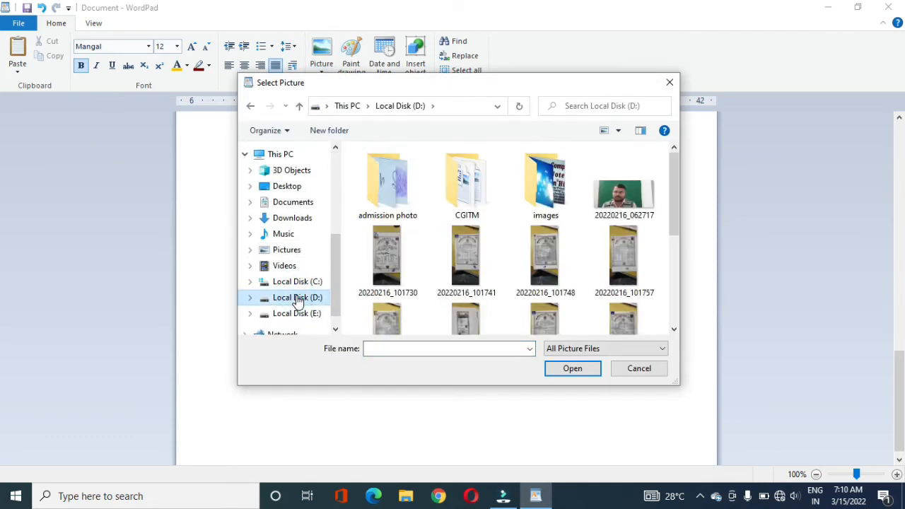
double_click(536, 198)
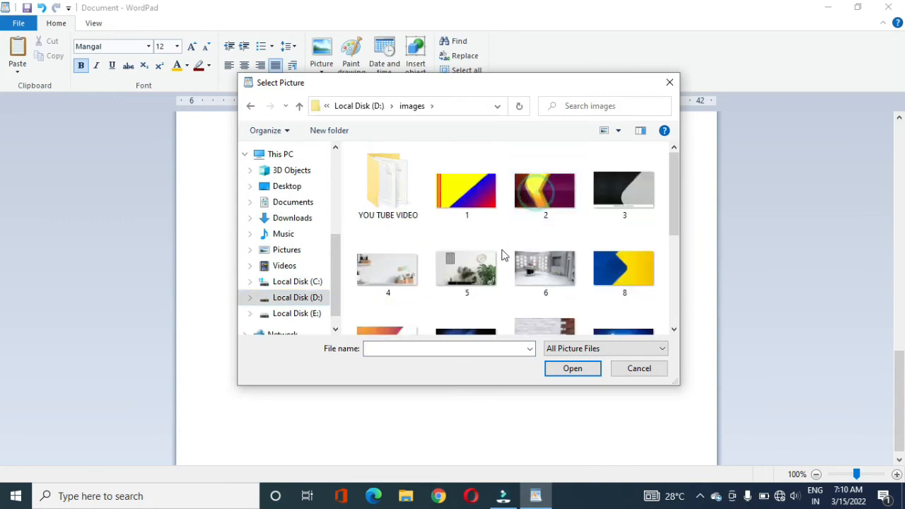
scroll(379, 295, down, 3)
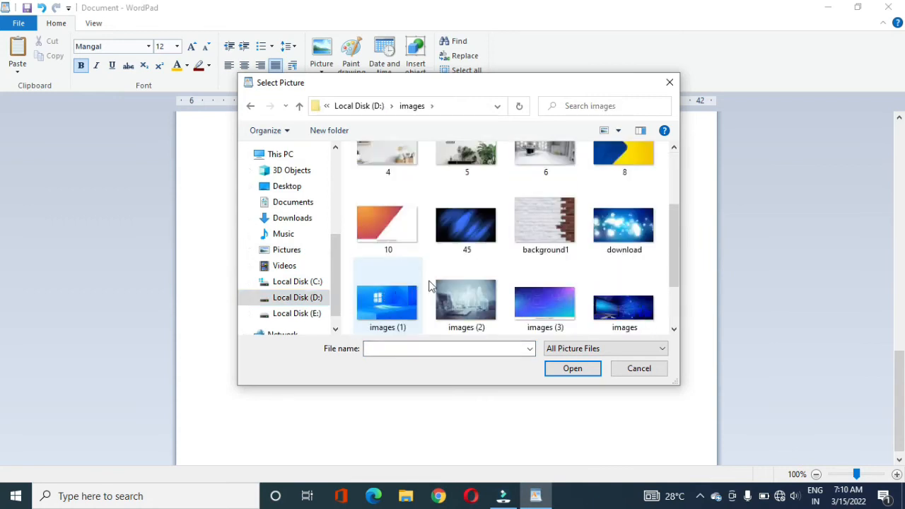
click(464, 226)
click(566, 372)
- Enlarge the inserted blue picture proportionally and centre it on the page
click(347, 389)
scroll(347, 389, down, 1)
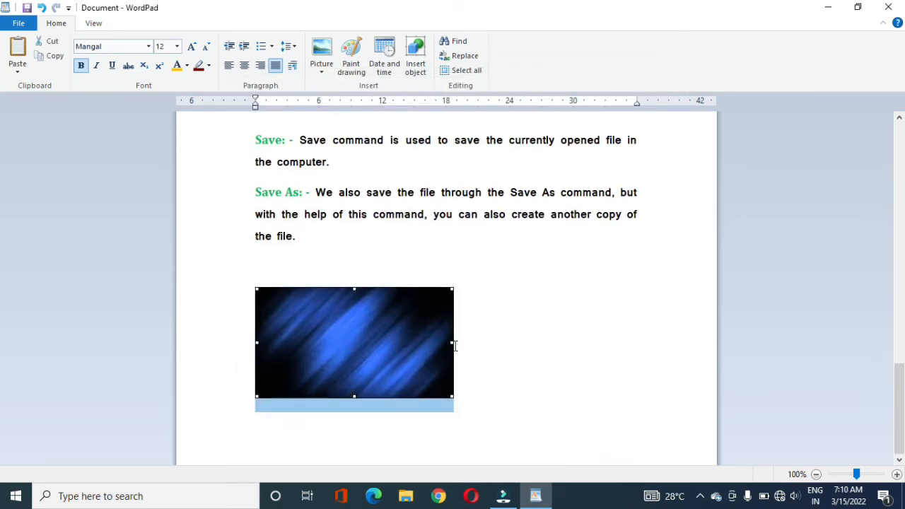
drag(453, 345, 564, 344)
drag(410, 286, 403, 252)
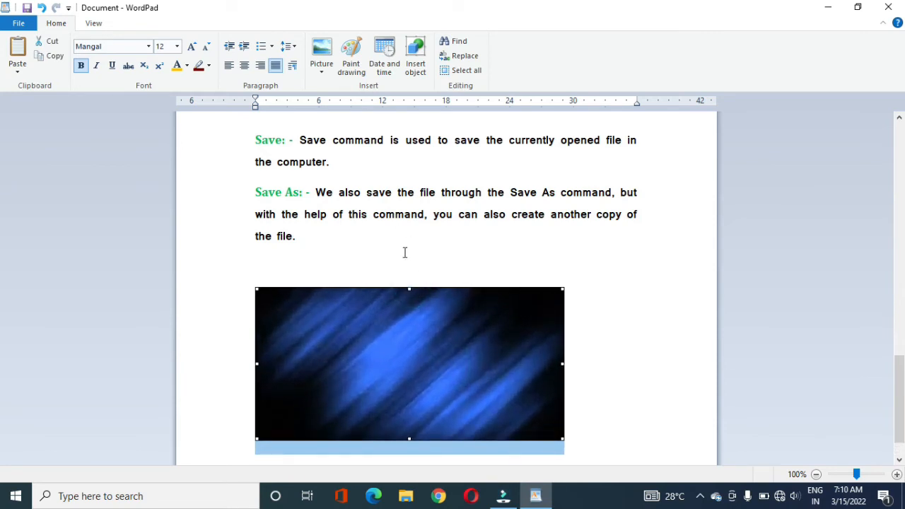
click(243, 66)
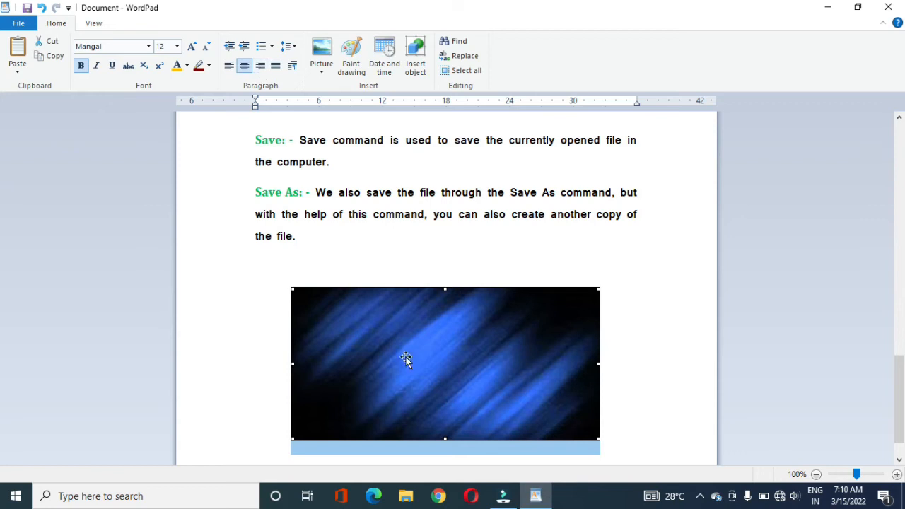
- Start a Paint drawing on a new line below the picture and enlarge its canvas to about 491 × 247 px
click(657, 410)
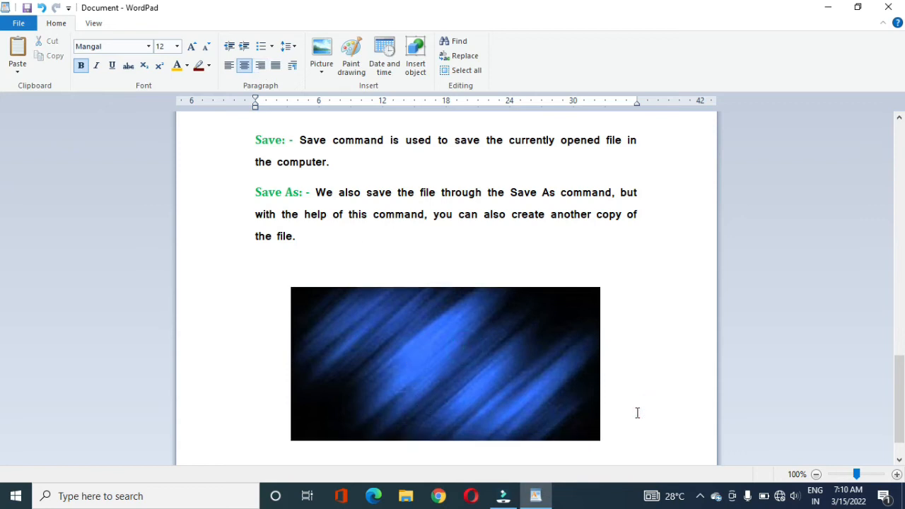
key(Return)
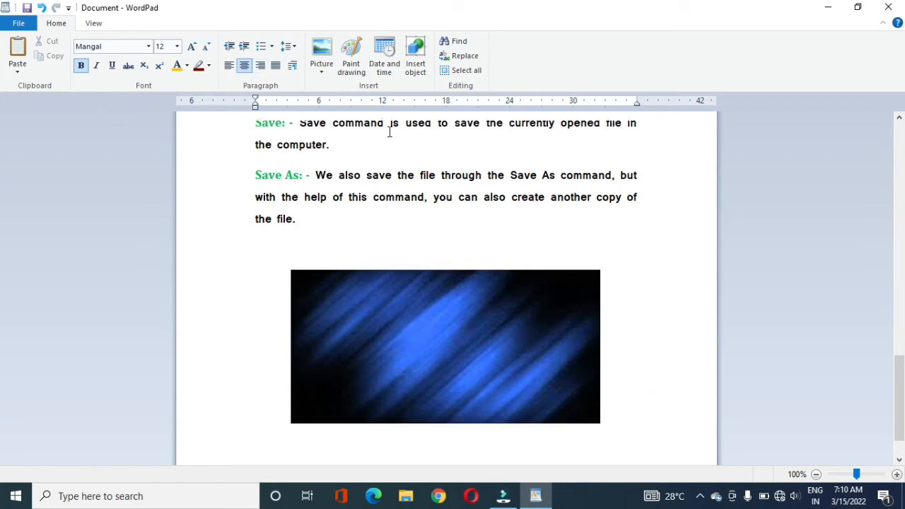
click(352, 55)
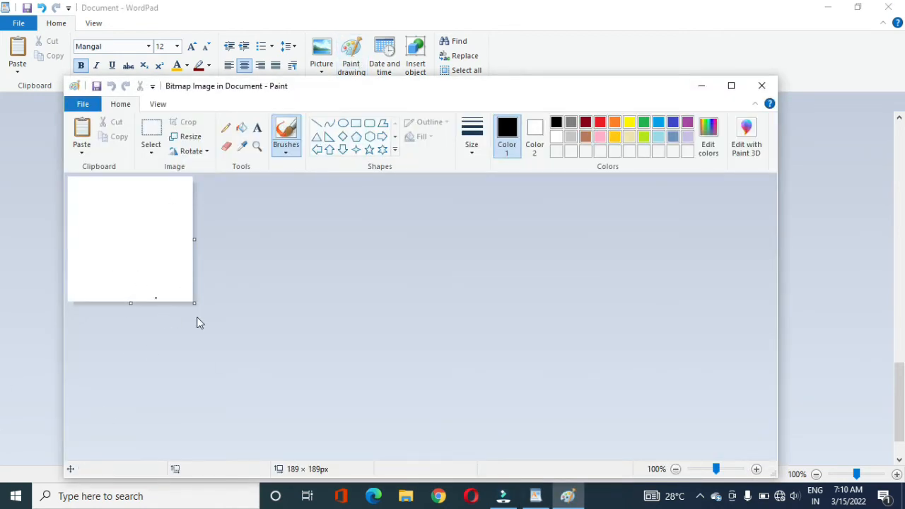
drag(193, 304, 394, 341)
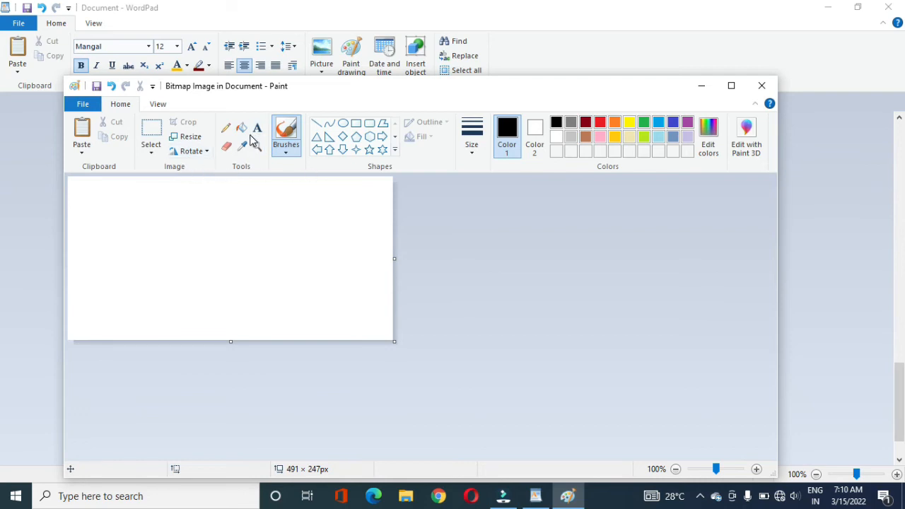
- Draw an ellipse about 264 × 161 px on the canvas and fill it with black
click(344, 125)
drag(172, 208, 347, 314)
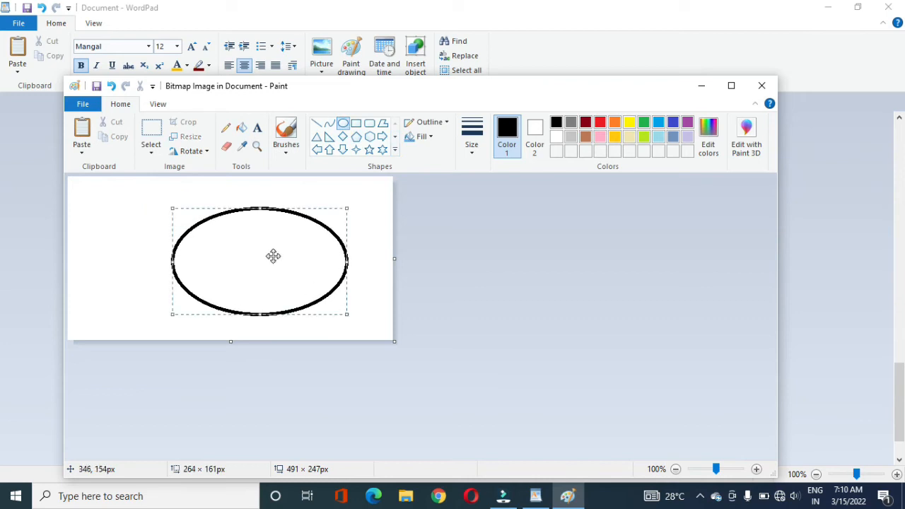
click(242, 127)
click(253, 270)
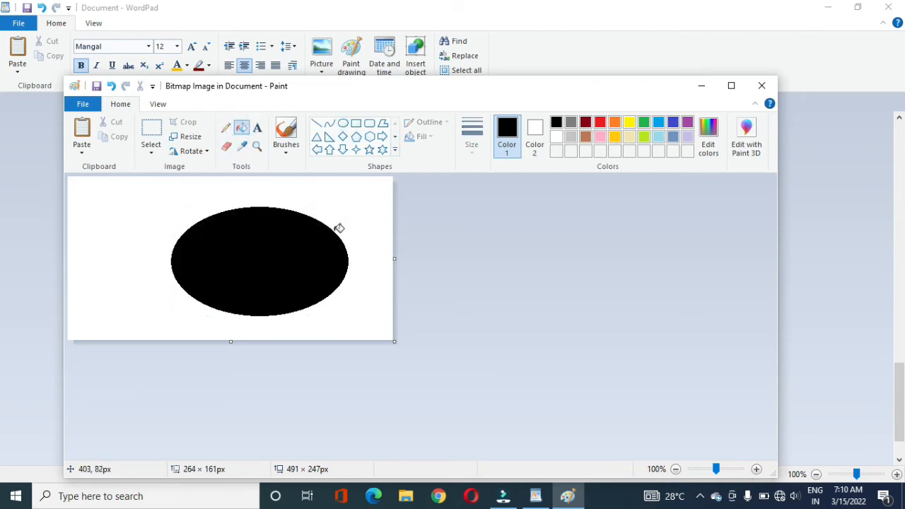
- Check the embedded drawing in WordPad, and close the Paint window to finish editing it
click(802, 286)
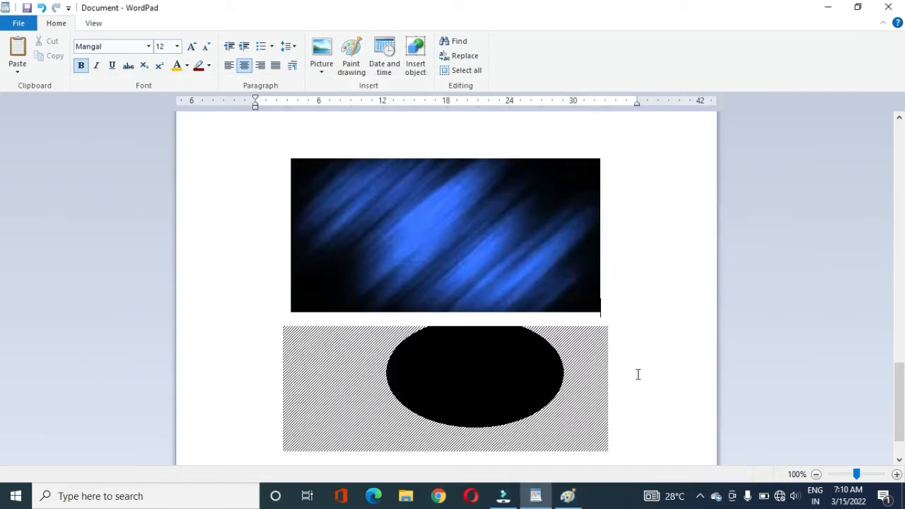
click(567, 495)
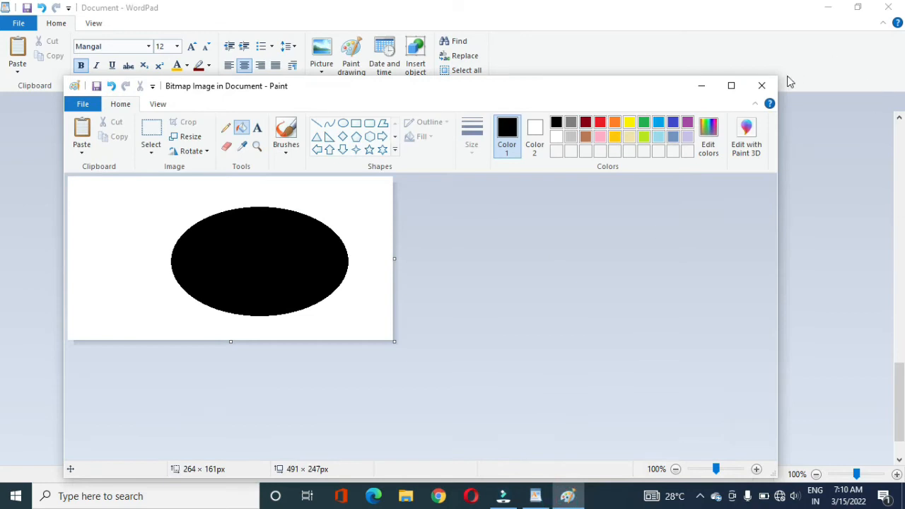
click(762, 86)
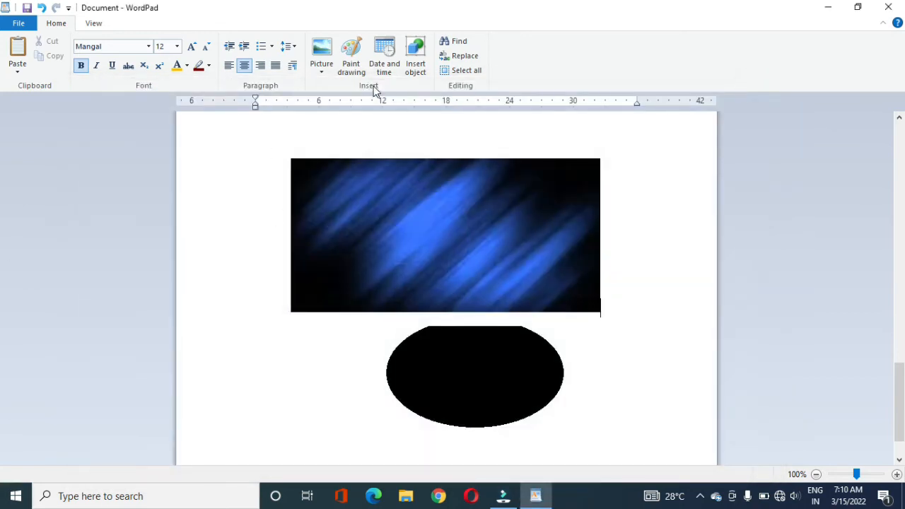
- Insert the date in the format "Tuesday, March 15, 2022" on a new line below the ellipse drawing
scroll(480, 324, down, 1)
click(606, 374)
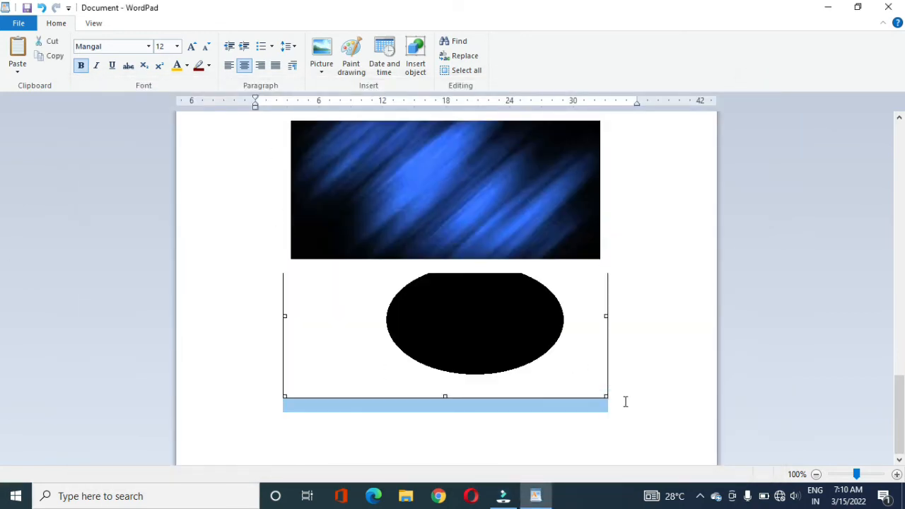
click(626, 396)
key(Return)
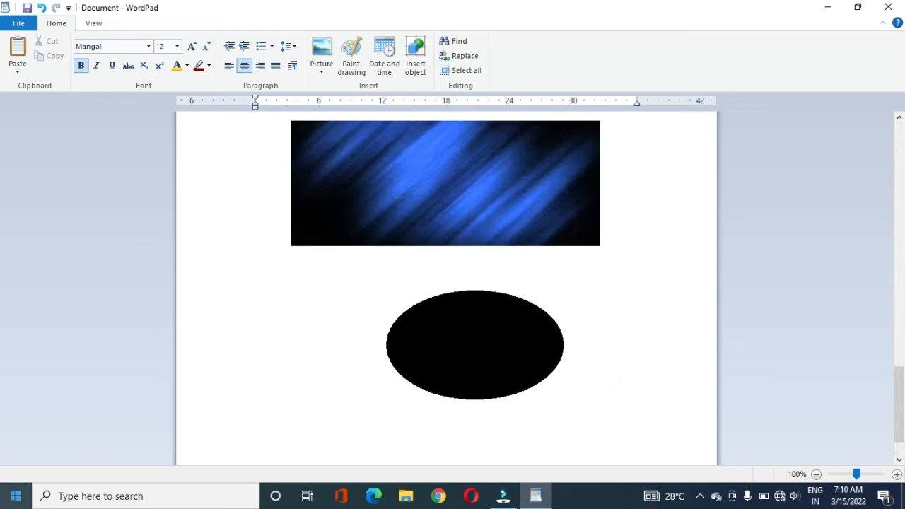
click(389, 68)
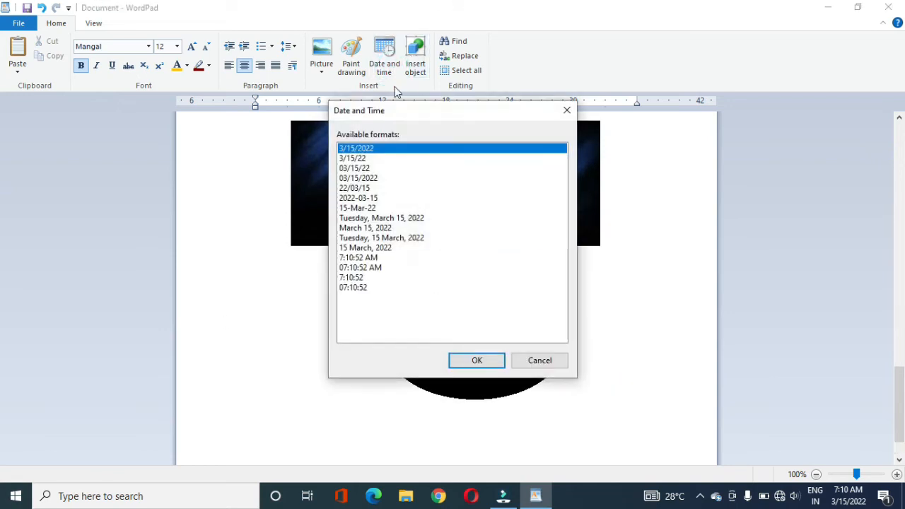
click(405, 217)
click(460, 360)
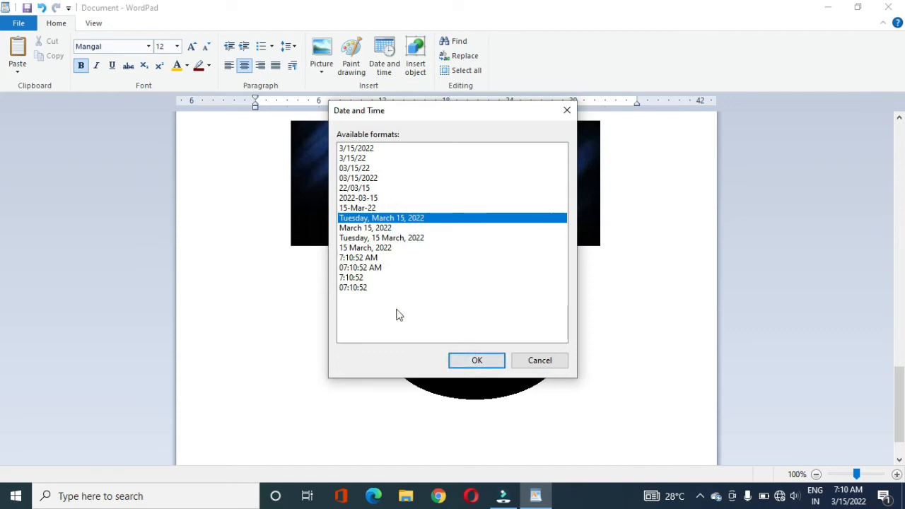
click(487, 361)
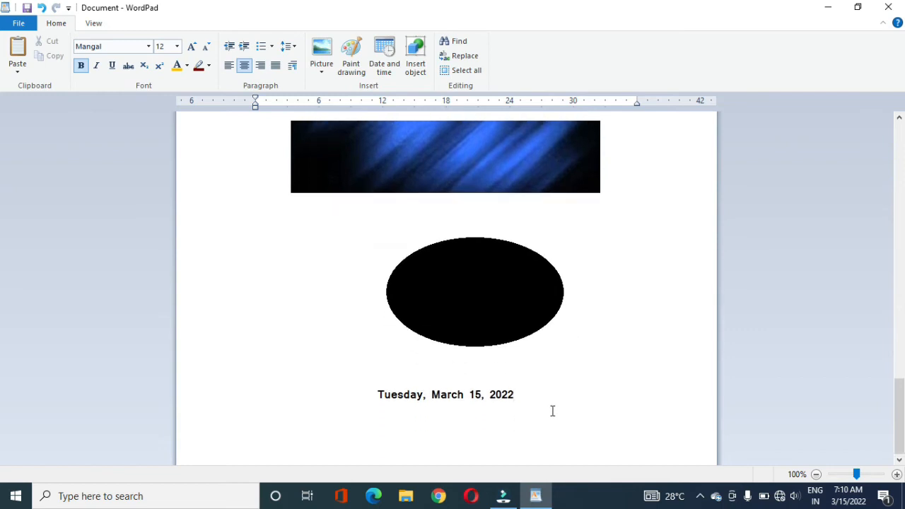
- Start inserting an object on a new line below the date, and review the object types available to create
key(Return)
click(416, 59)
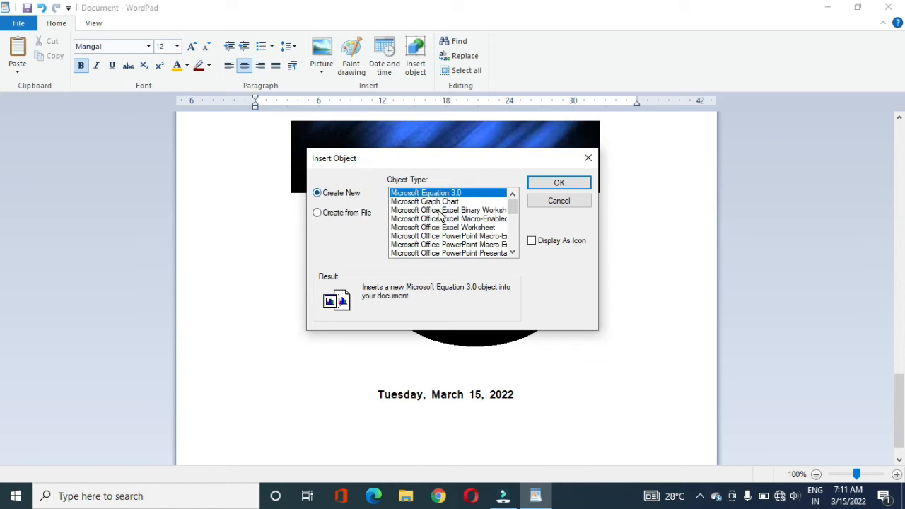
scroll(438, 216, down, 6)
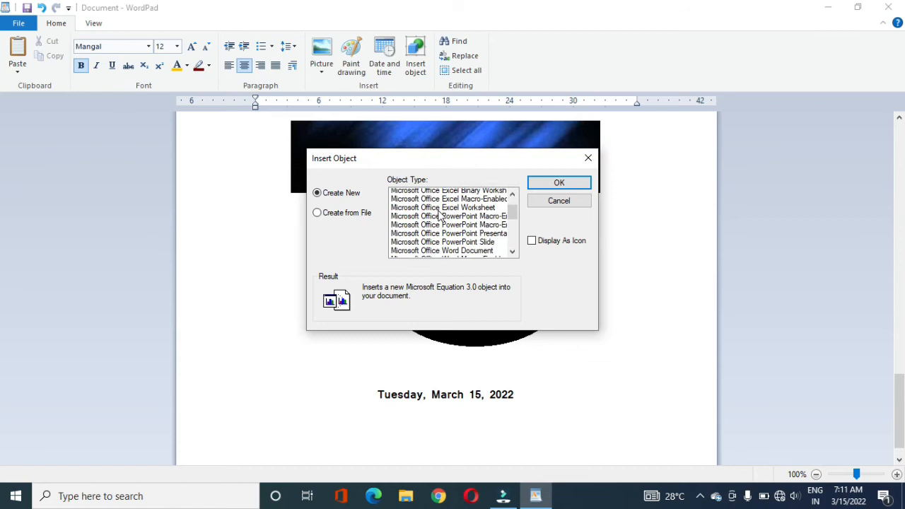
scroll(439, 216, up, 2)
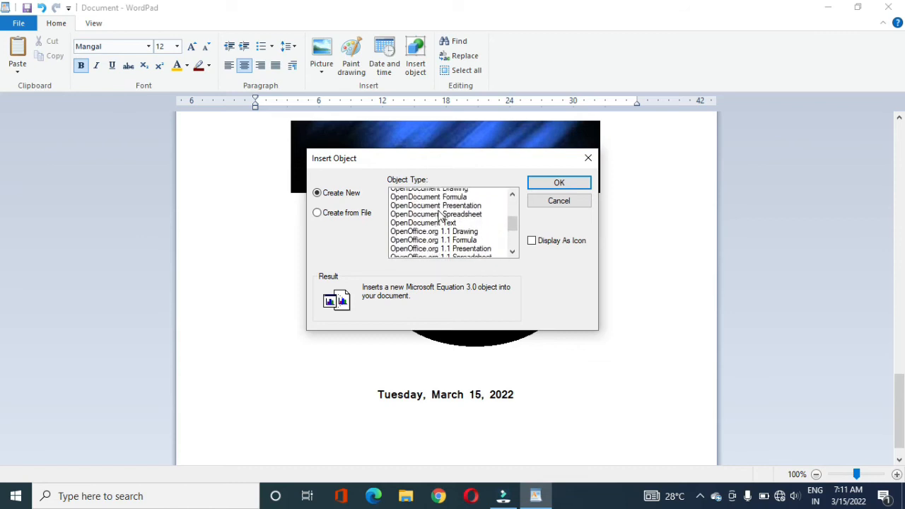
scroll(426, 229, up, 4)
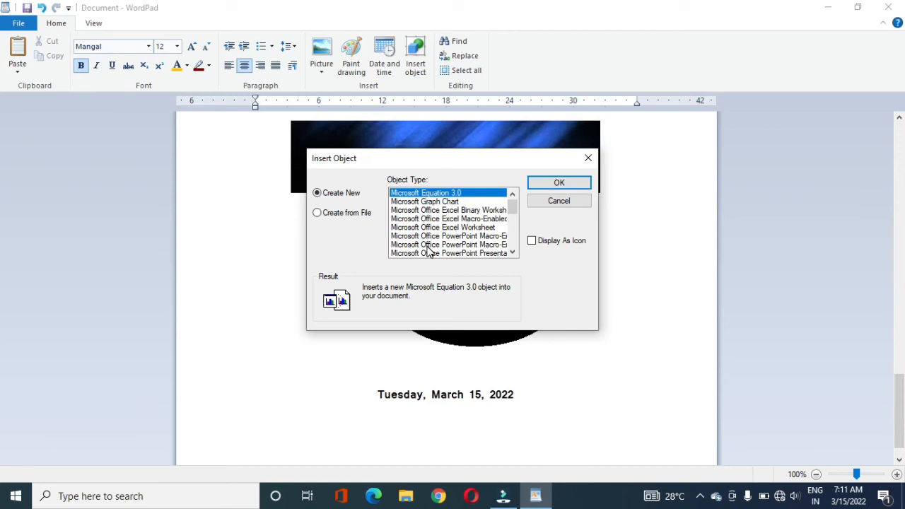
scroll(428, 235, down, 1)
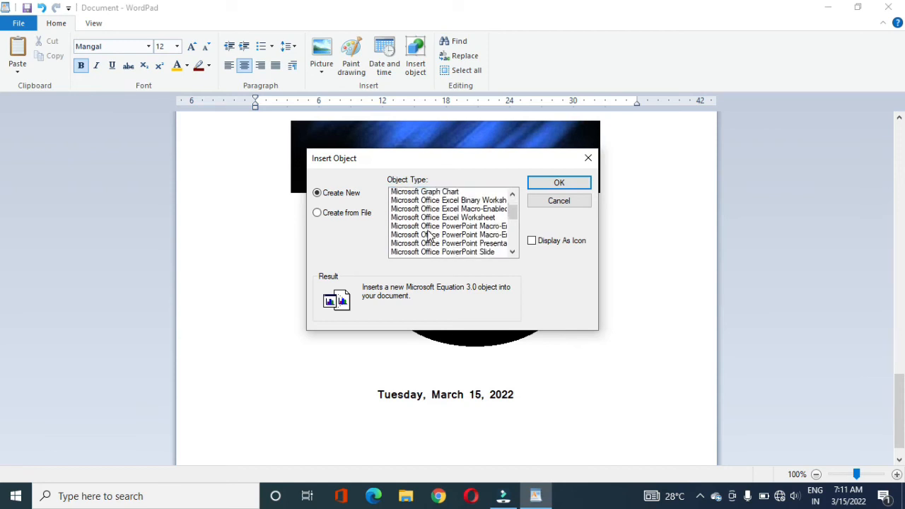
- Insert the existing Word file "Wordpad Notes in english" from D:\CGITM\WORDPAD as an embedded object
click(339, 213)
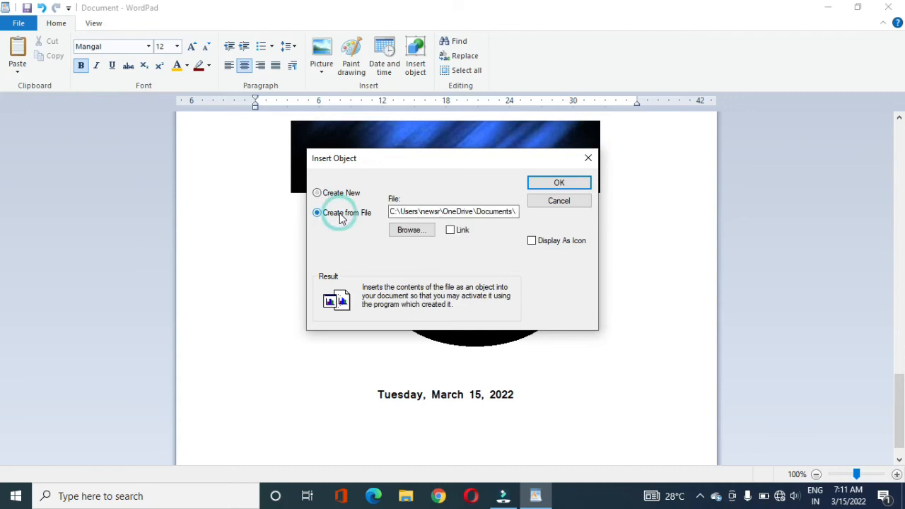
click(413, 232)
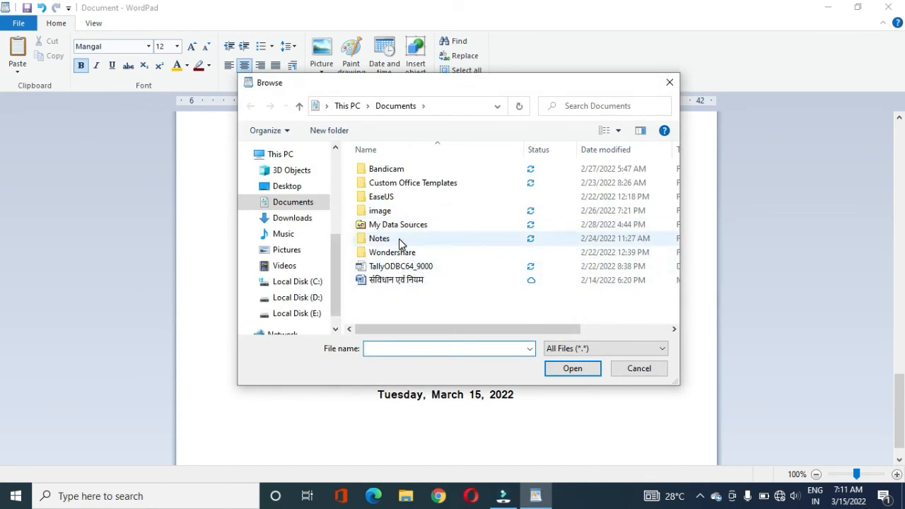
click(306, 297)
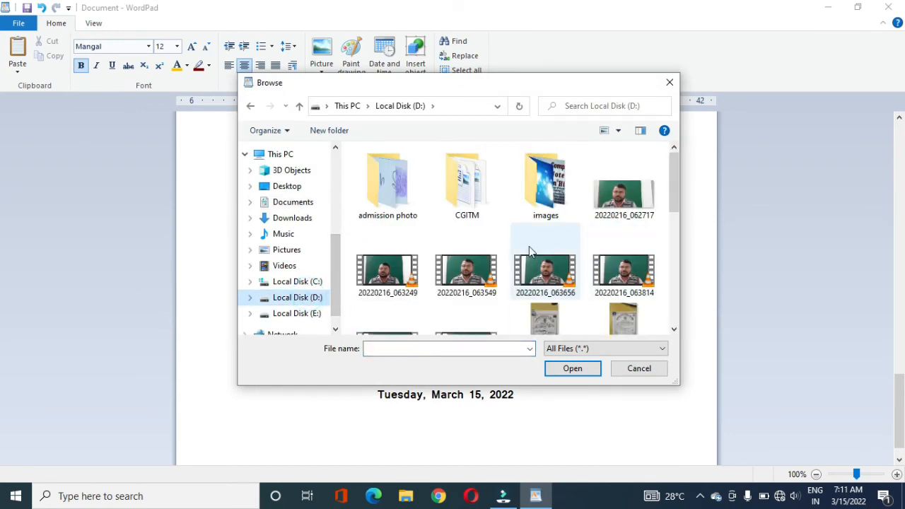
double_click(473, 200)
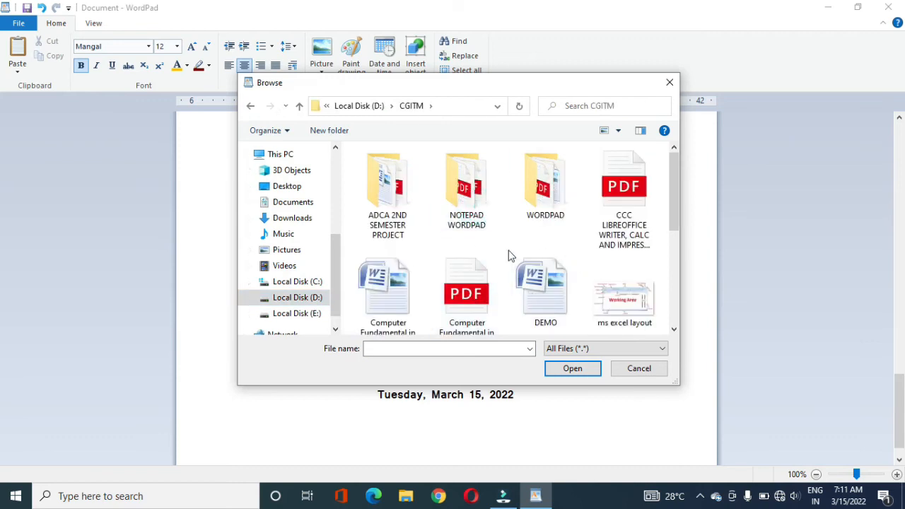
scroll(414, 299, down, 1)
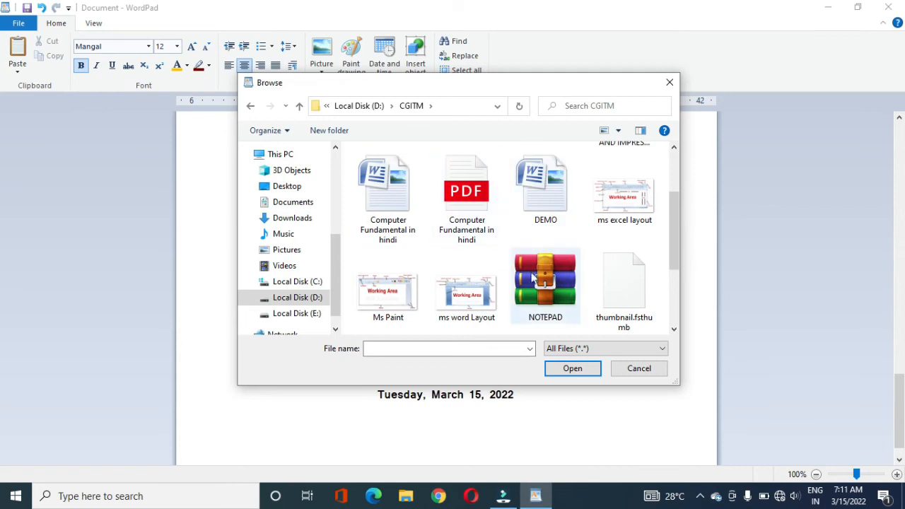
scroll(533, 278, up, 1)
double_click(558, 207)
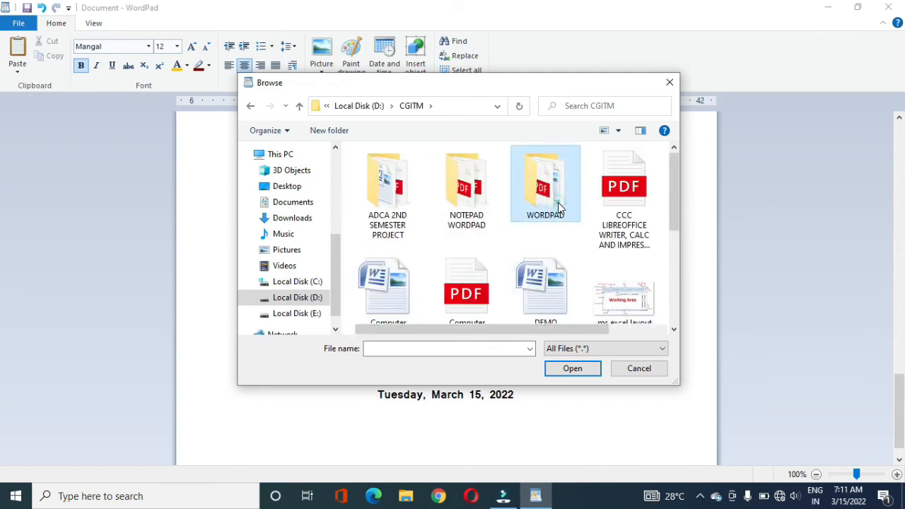
click(424, 171)
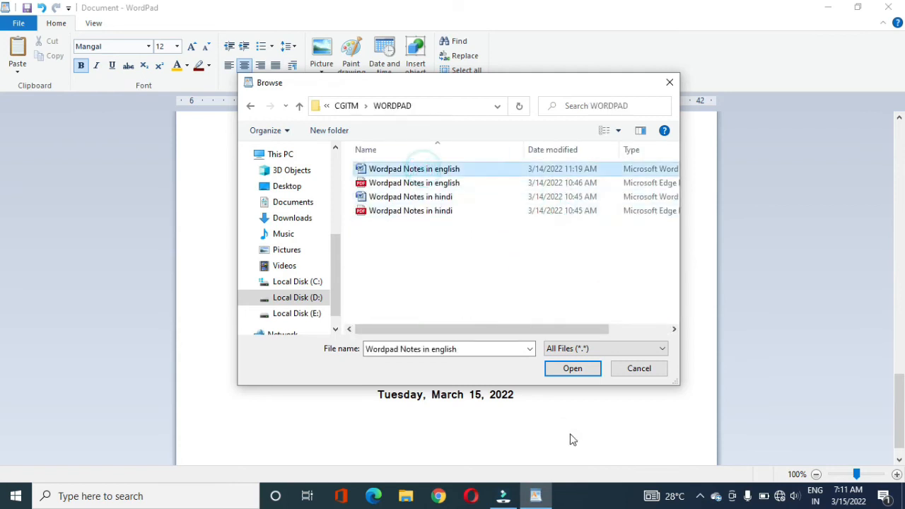
click(575, 367)
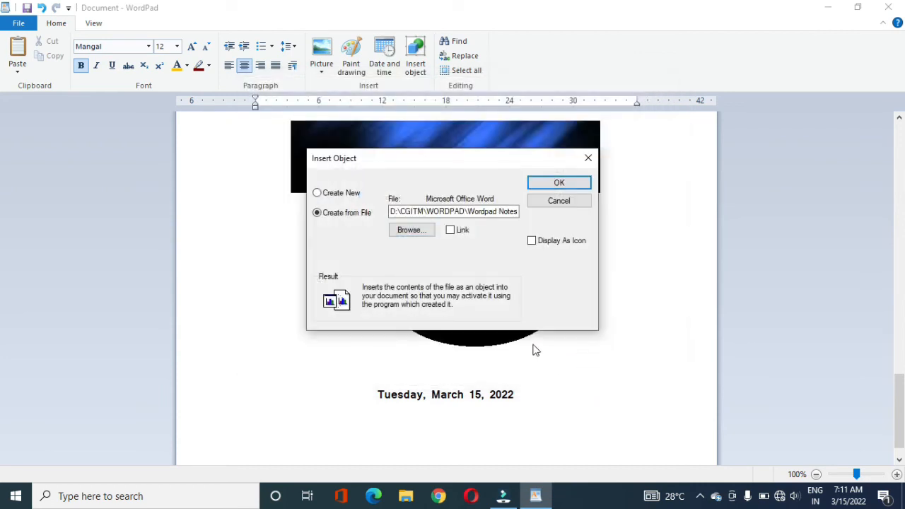
click(553, 183)
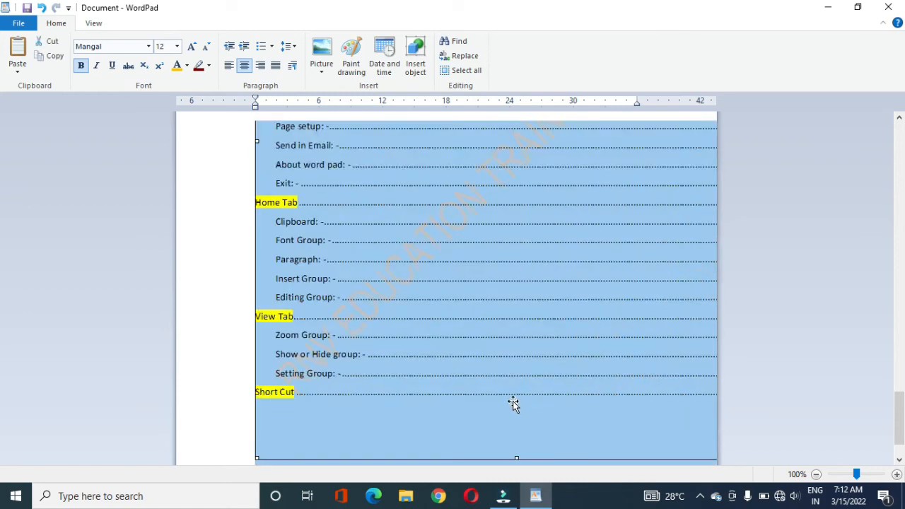
- Examine the embedded Word notes and the text above them, and leave the cursor on the line below the object
scroll(471, 370, up, 1)
scroll(471, 370, down, 3)
scroll(472, 370, up, 3)
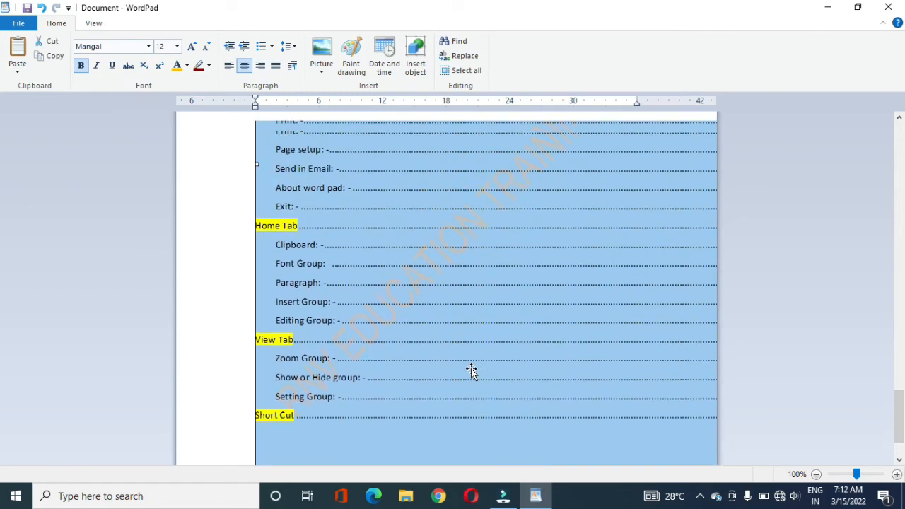
scroll(471, 370, up, 15)
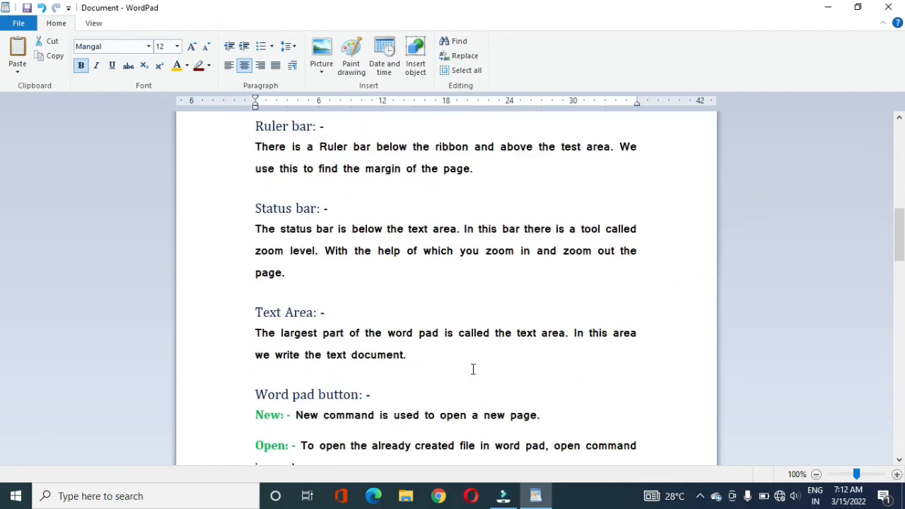
scroll(474, 369, down, 12)
scroll(473, 369, up, 2)
scroll(473, 369, down, 3)
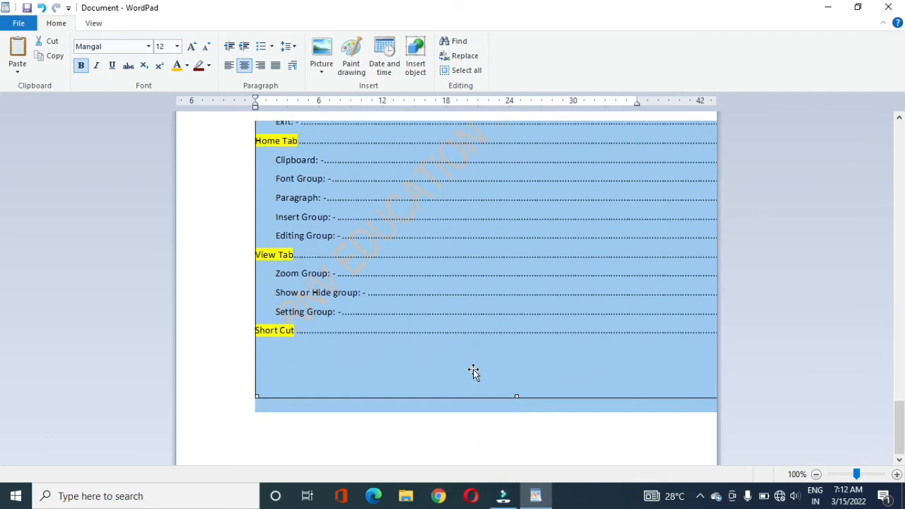
click(525, 450)
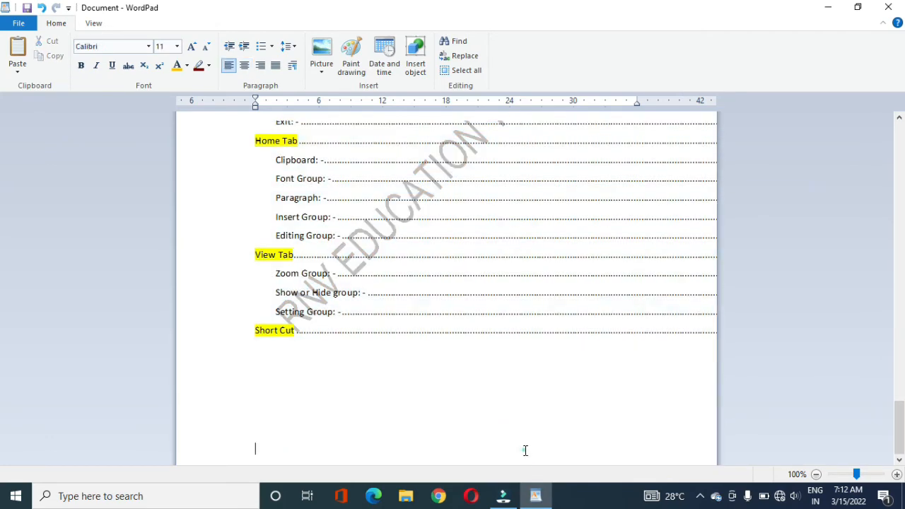
click(476, 335)
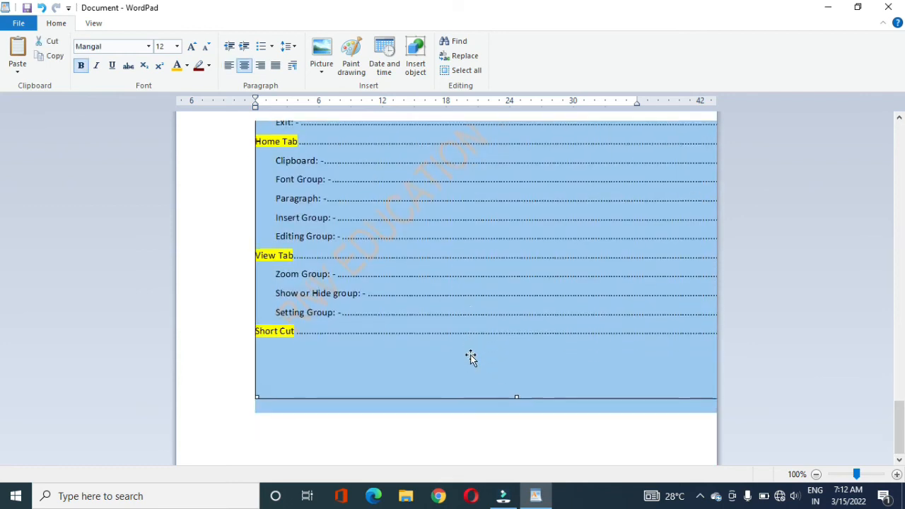
scroll(474, 354, up, 9)
scroll(480, 424, down, 9)
click(479, 424)
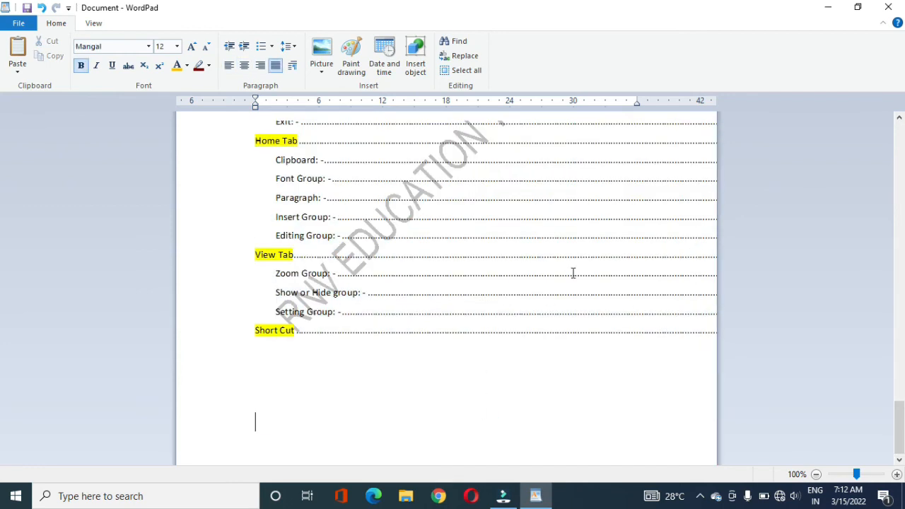
- View the Find and Replace dialogs without searching, and try Select All on the whole document before clearing the selection
click(457, 41)
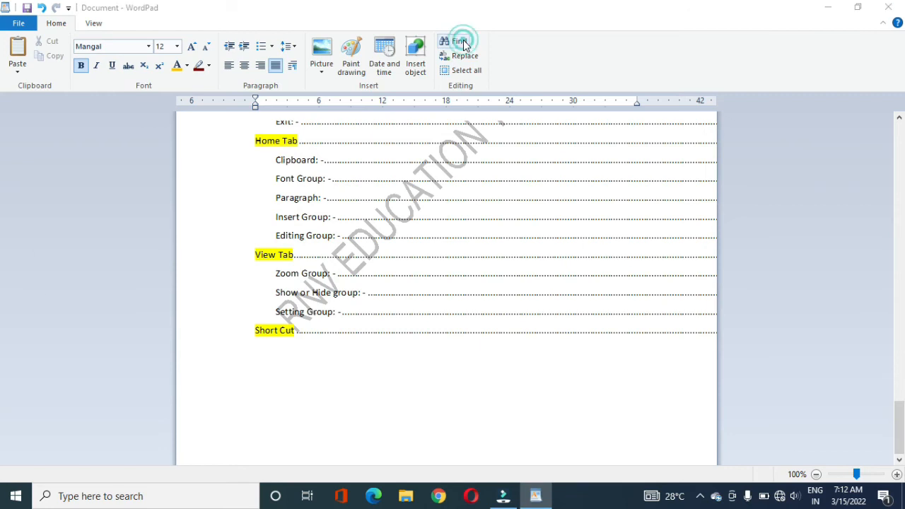
drag(156, 210, 505, 192)
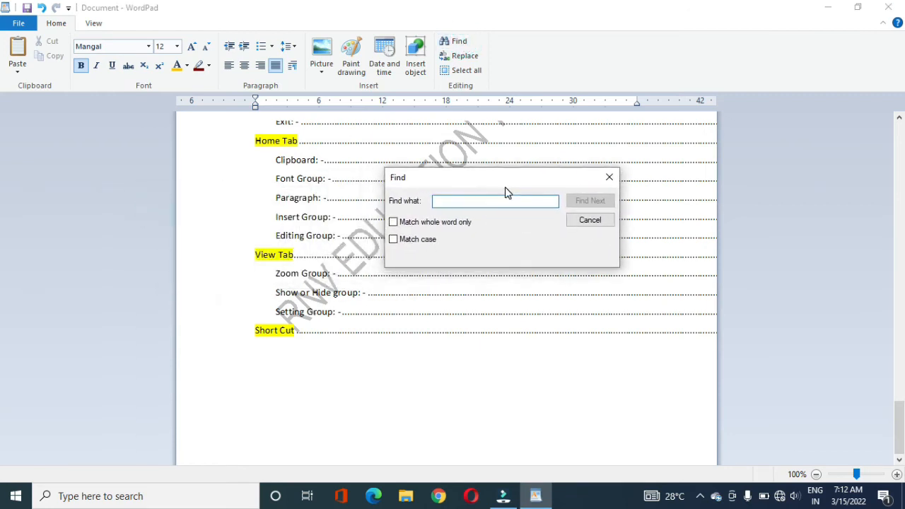
click(617, 180)
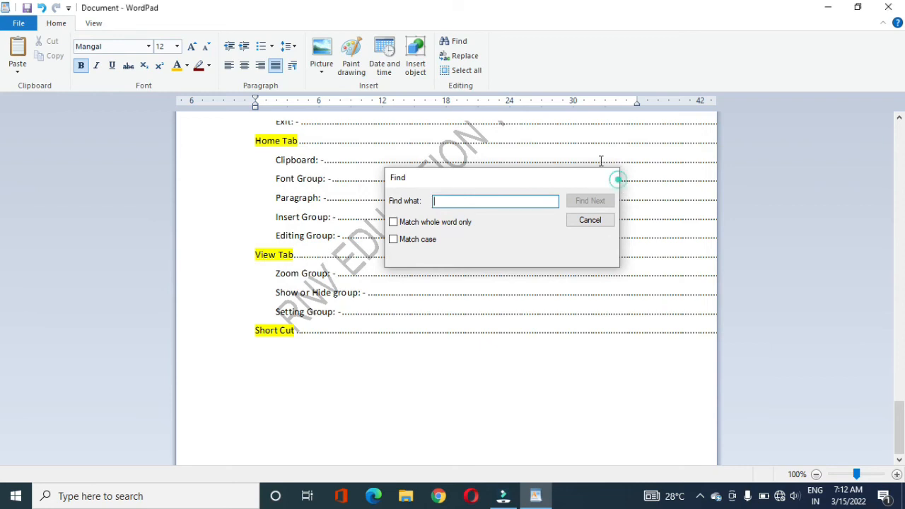
click(465, 55)
click(259, 170)
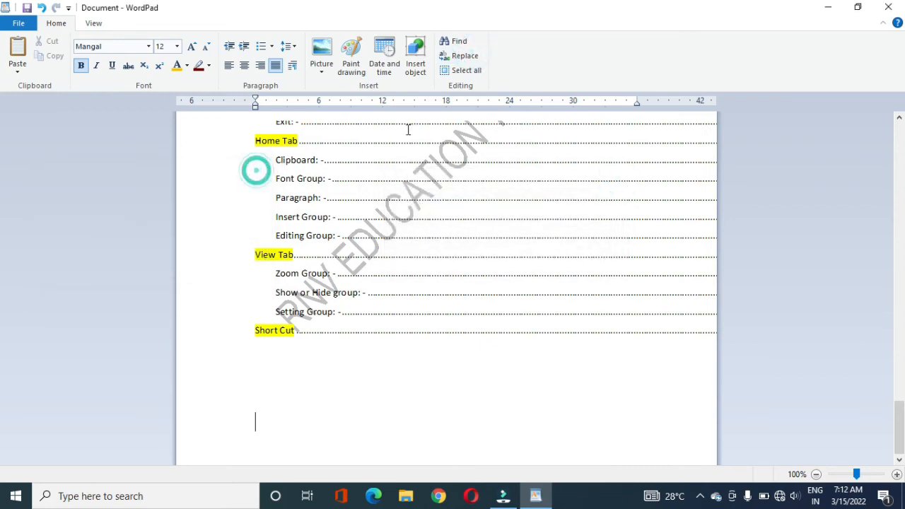
click(476, 74)
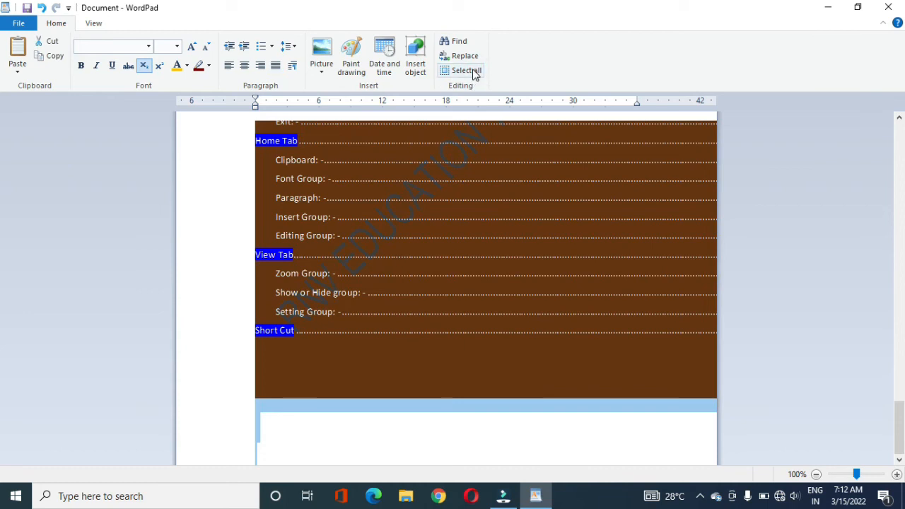
click(511, 443)
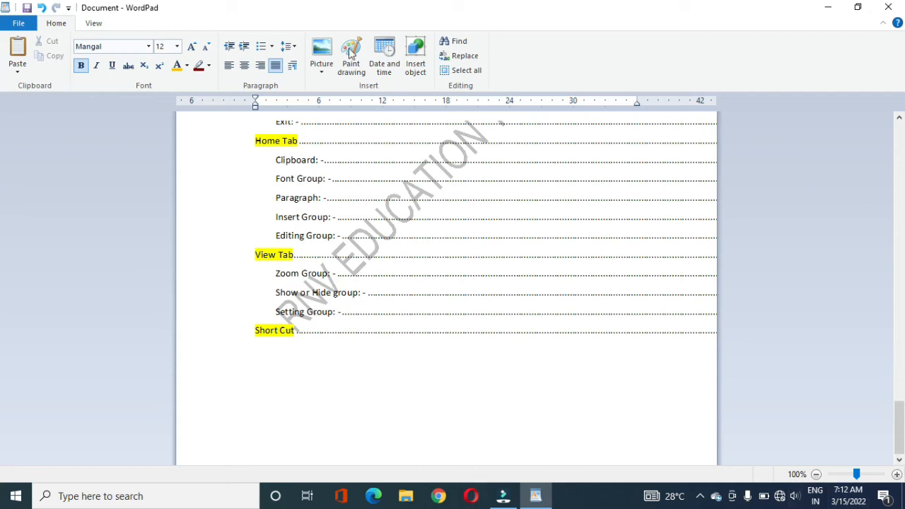
- Show the View commands, and return to the Home commands at the beginning of the document
click(94, 27)
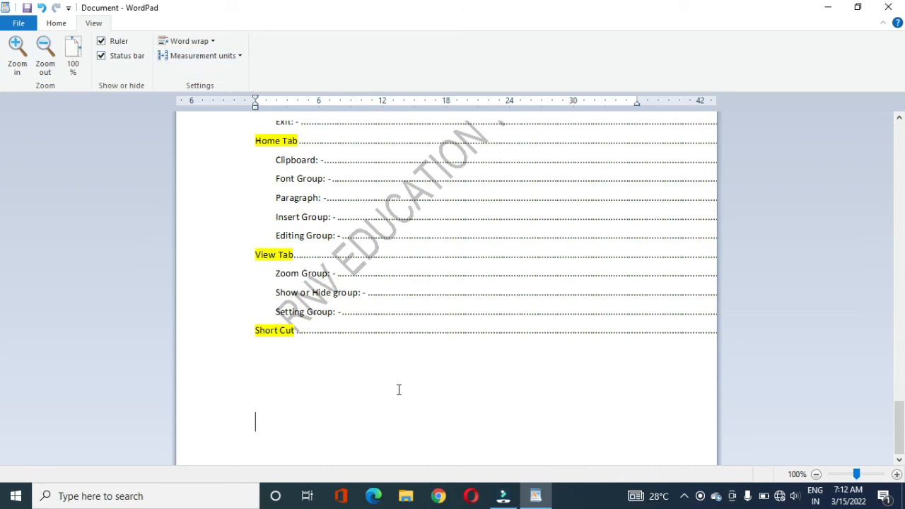
scroll(387, 412, up, 15)
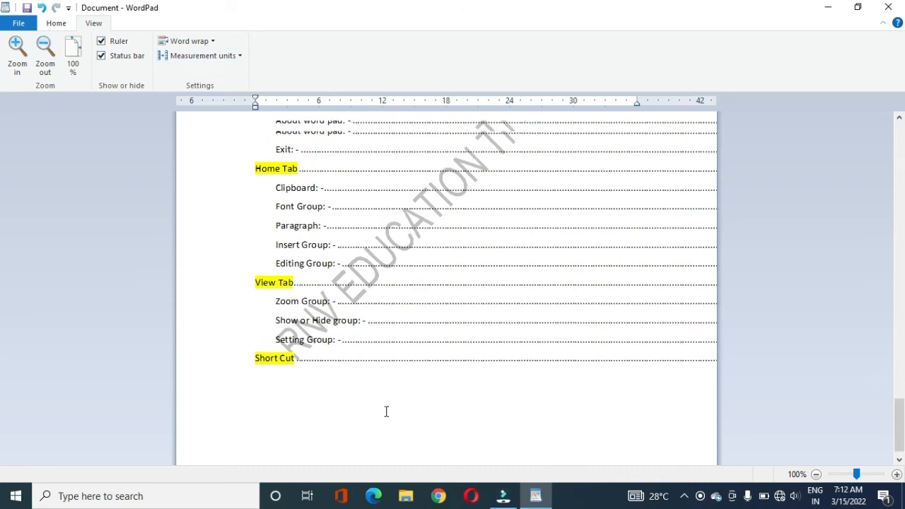
scroll(386, 412, up, 10)
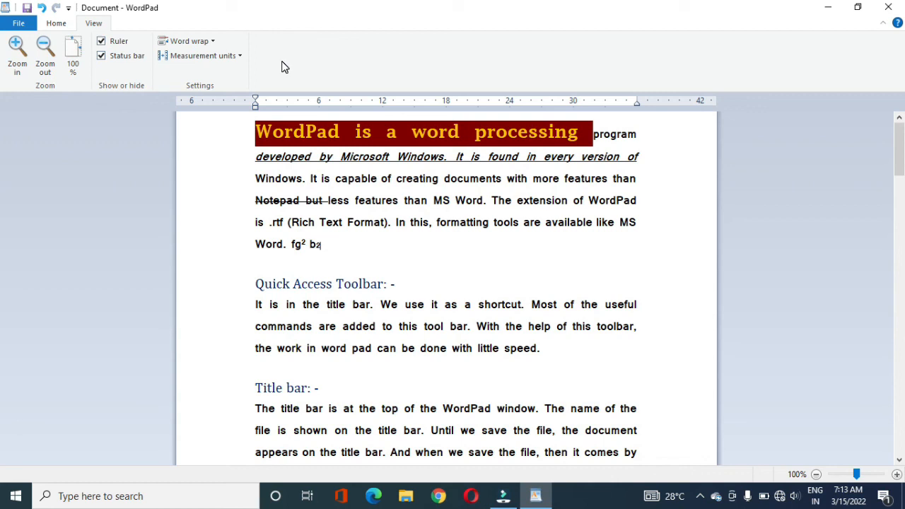
click(51, 25)
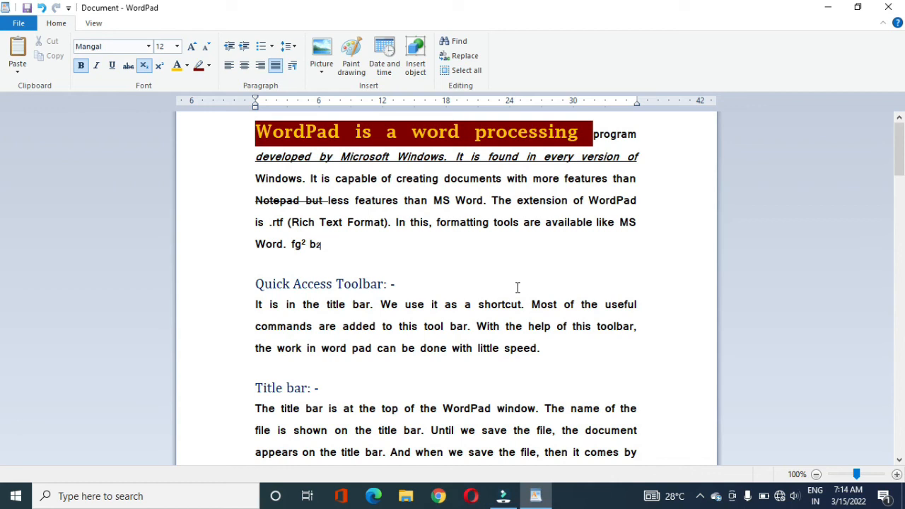
scroll(518, 288, down, 3)
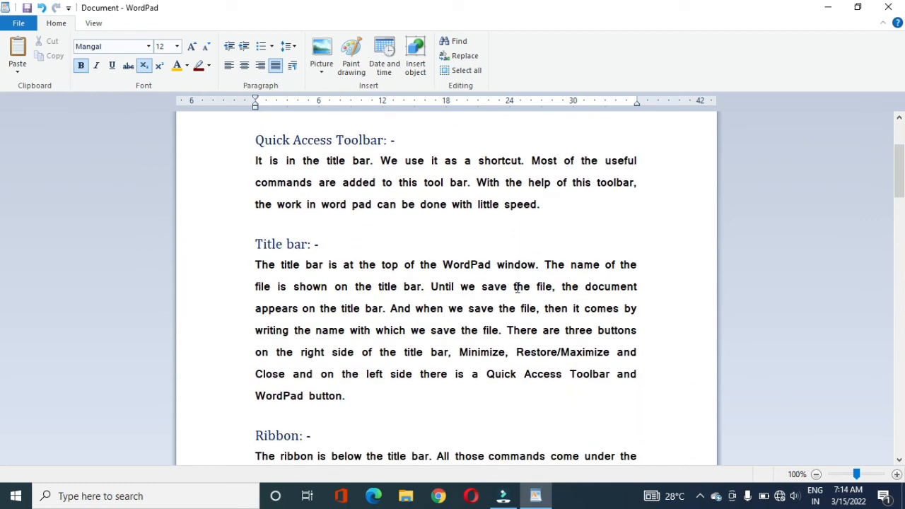
scroll(517, 288, down, 4)
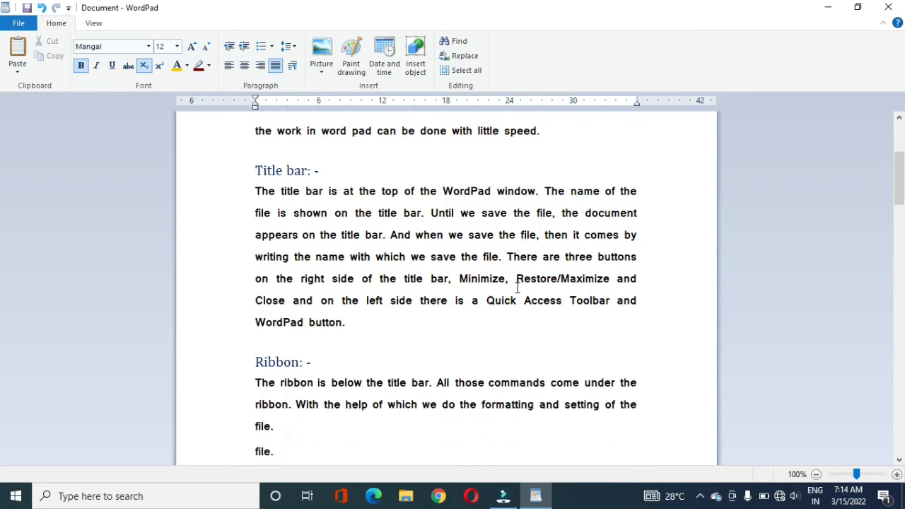
scroll(517, 287, up, 7)
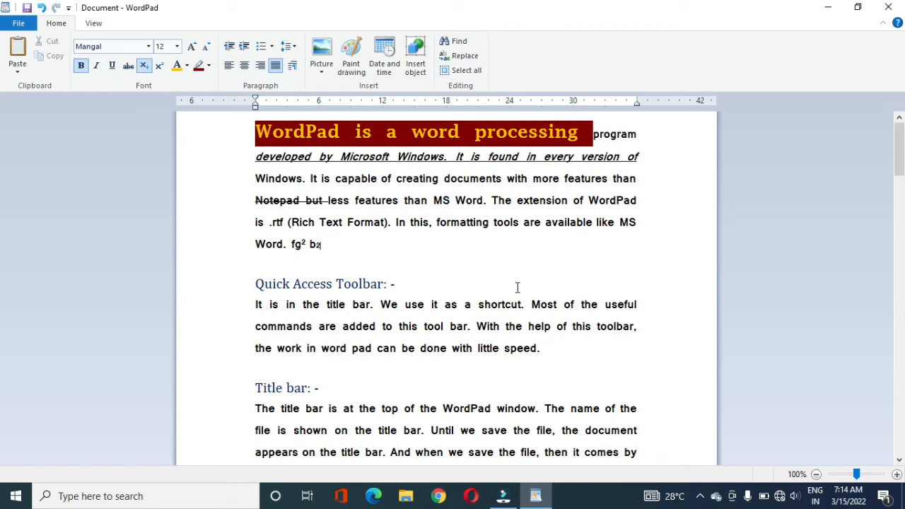
scroll(518, 287, down, 6)
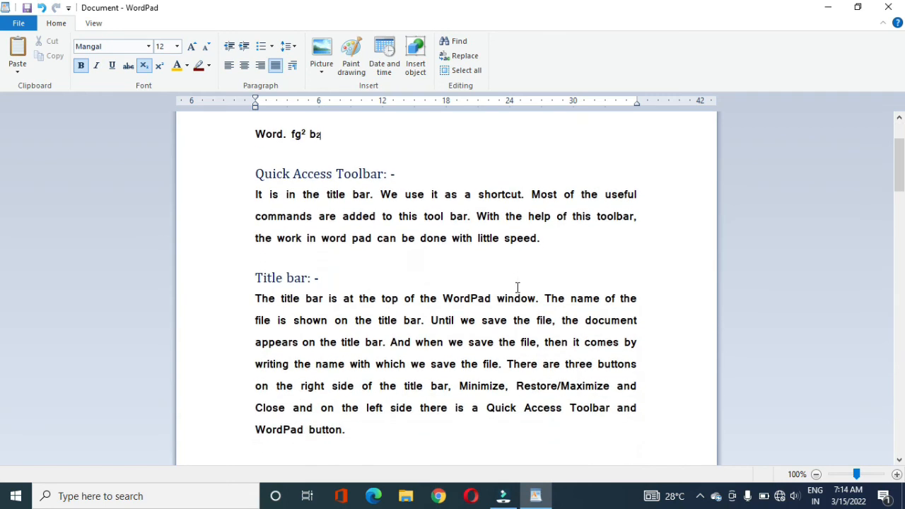
scroll(517, 288, up, 5)
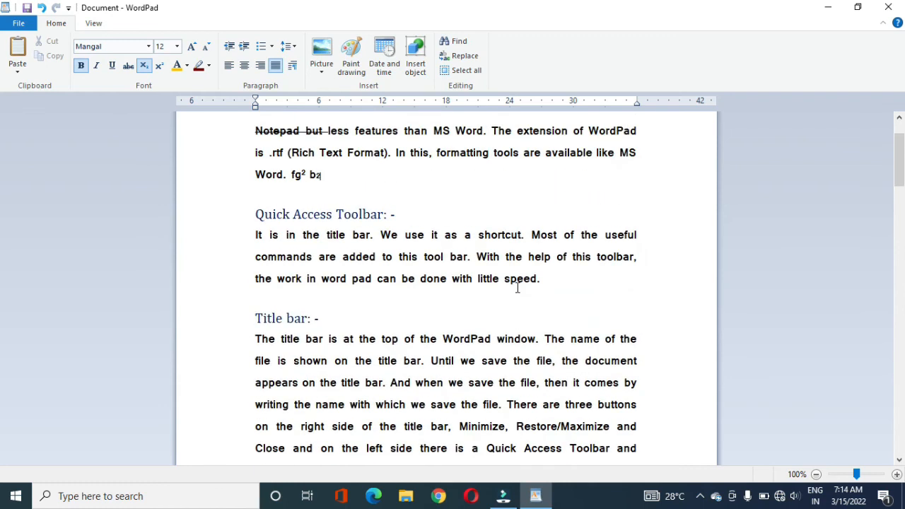
scroll(518, 288, up, 2)
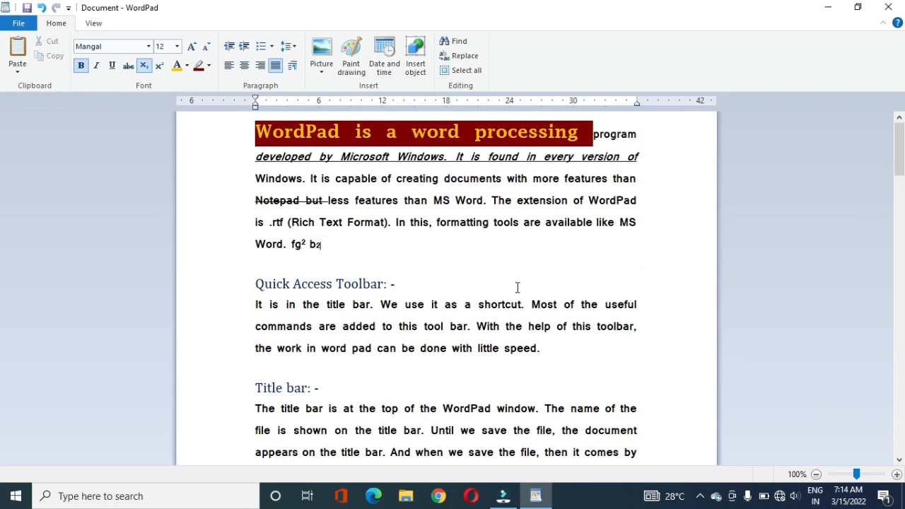